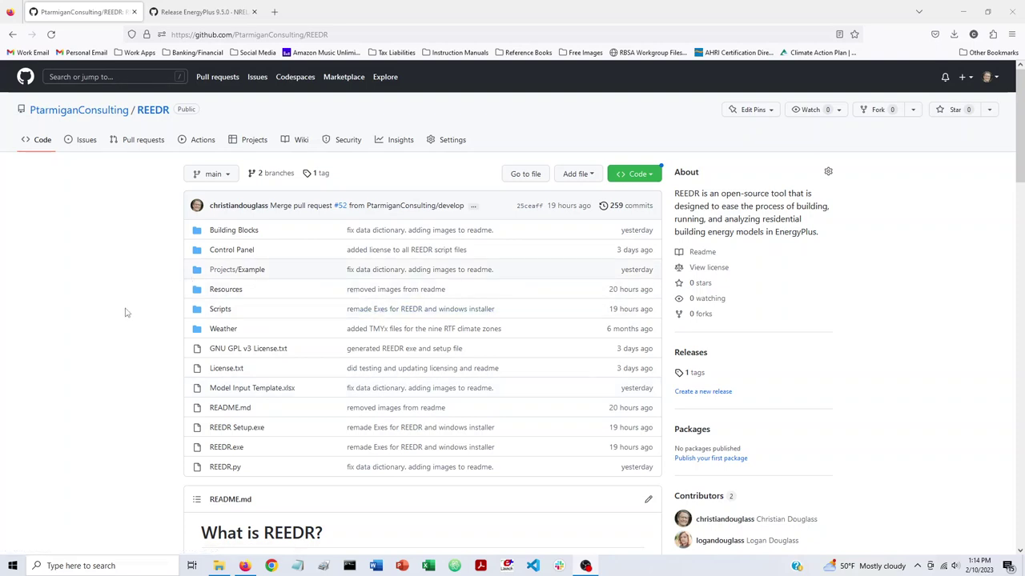
Step: Scroll down through the REEDR README and back up to the top of the repository page
{"action": "scroll", "coordinate": [127, 312], "scroll_direction": "down", "scroll_amount": 5}
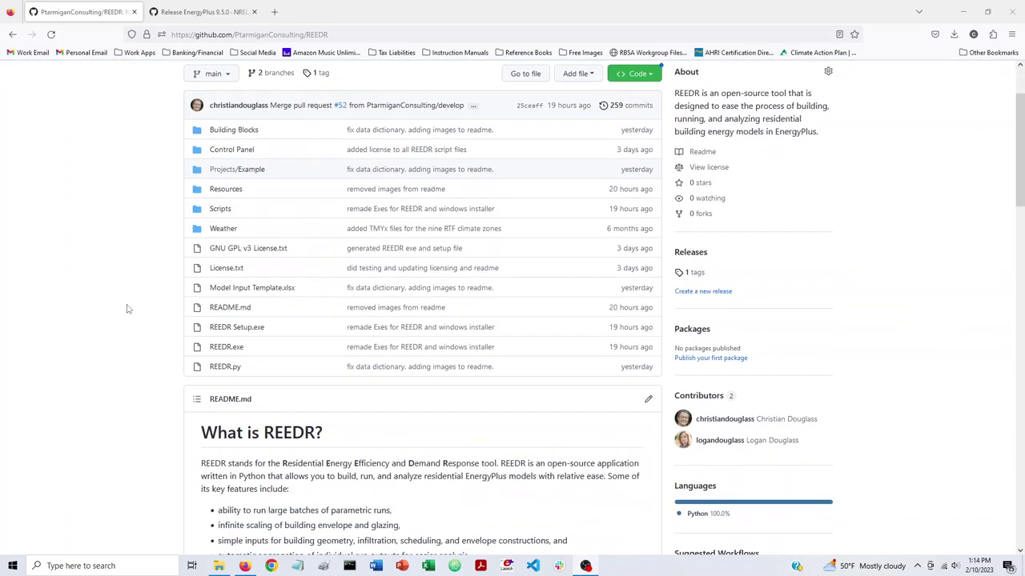
{"action": "scroll", "coordinate": [117, 307], "scroll_direction": "down", "scroll_amount": 2}
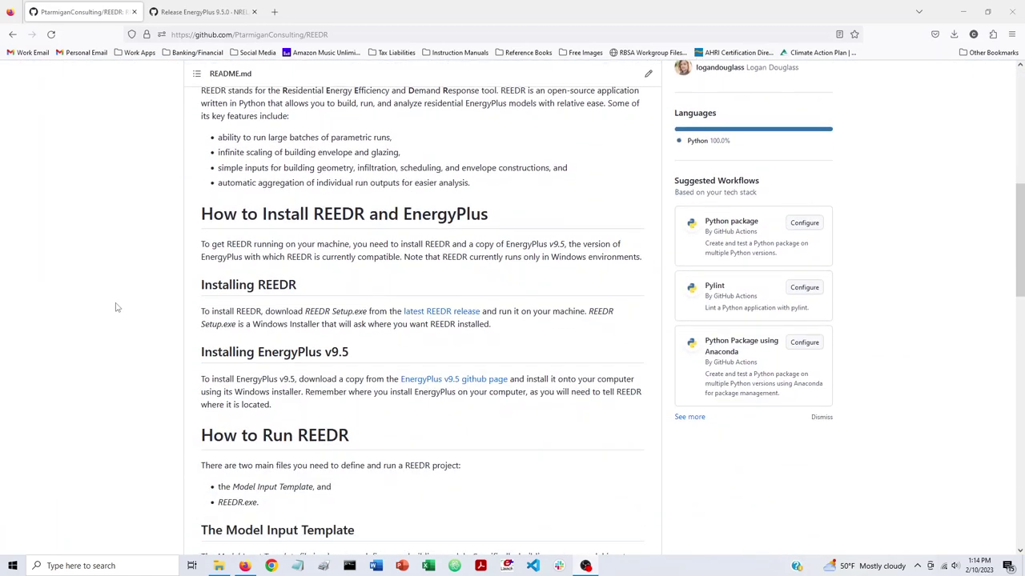
{"action": "scroll", "coordinate": [117, 306], "scroll_direction": "up", "scroll_amount": 4}
{"action": "scroll", "coordinate": [118, 301], "scroll_direction": "up", "scroll_amount": 3}
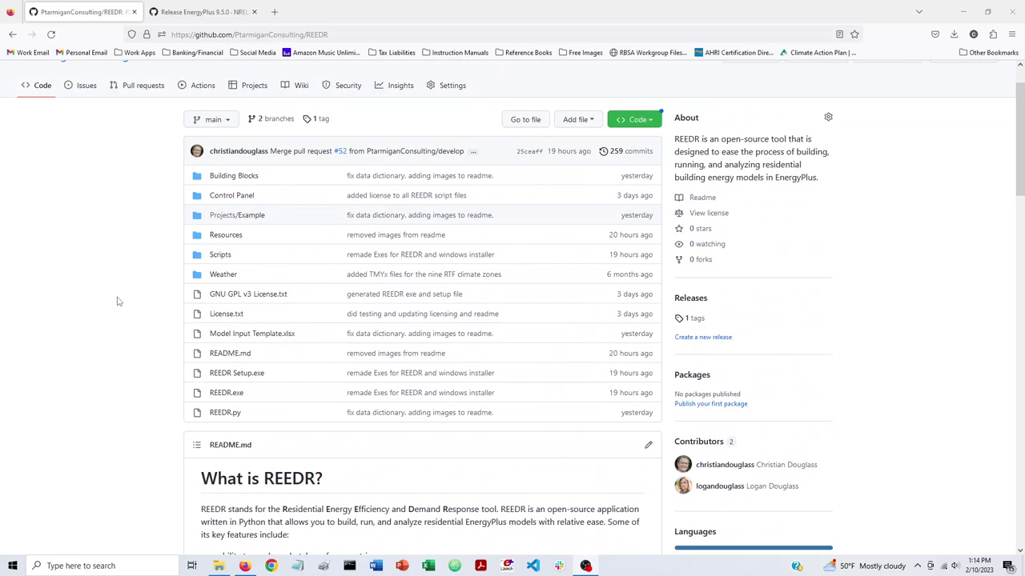
Step: Download REEDR.Setup.exe from the v1.0.0-beta.1 tag into Downloads, replacing the existing copy
{"action": "left_click", "coordinate": [695, 322]}
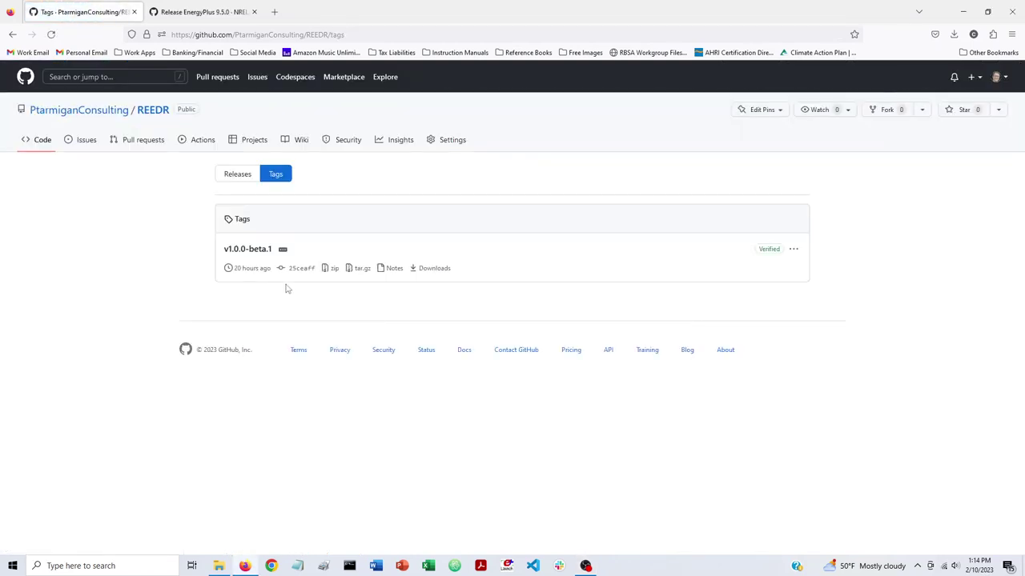
{"action": "left_click", "coordinate": [250, 249]}
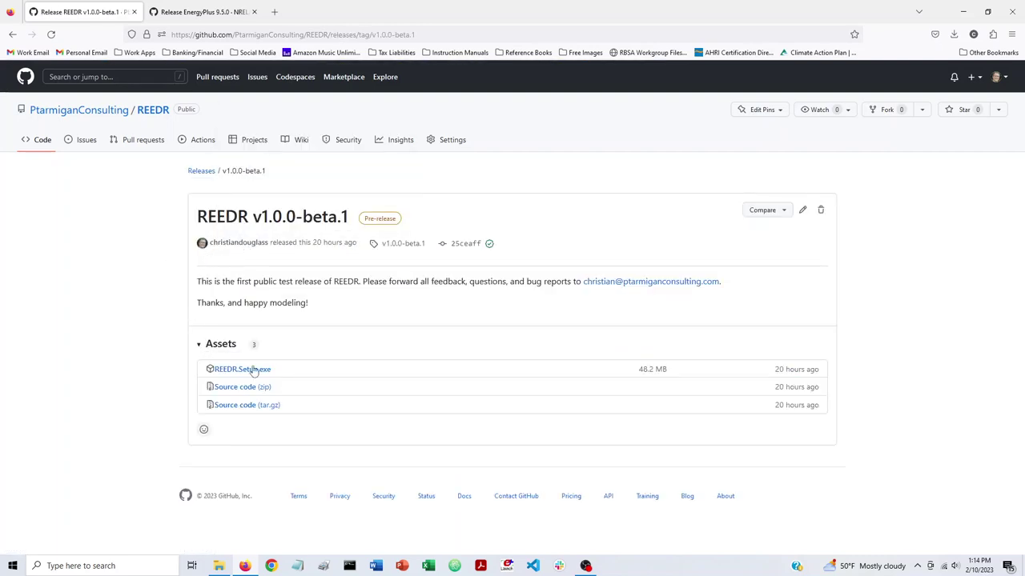
{"action": "left_click", "coordinate": [255, 372]}
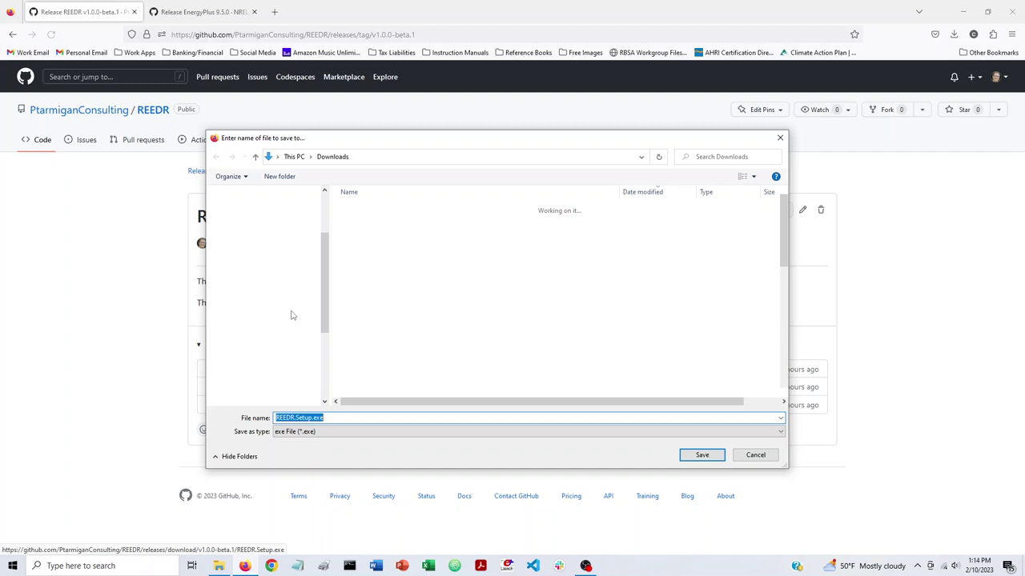
{"action": "left_click", "coordinate": [699, 456]}
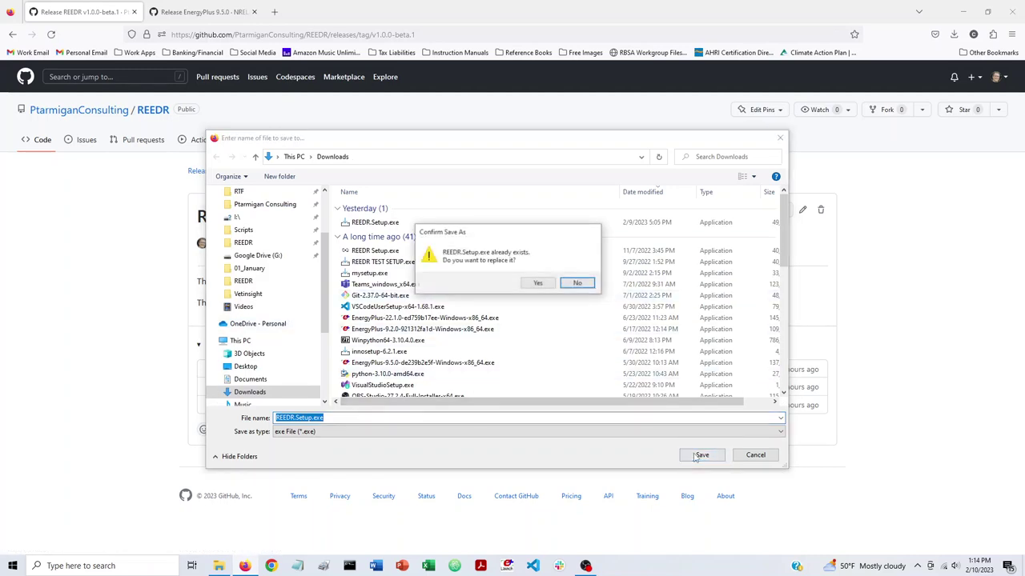
{"action": "left_click", "coordinate": [537, 284]}
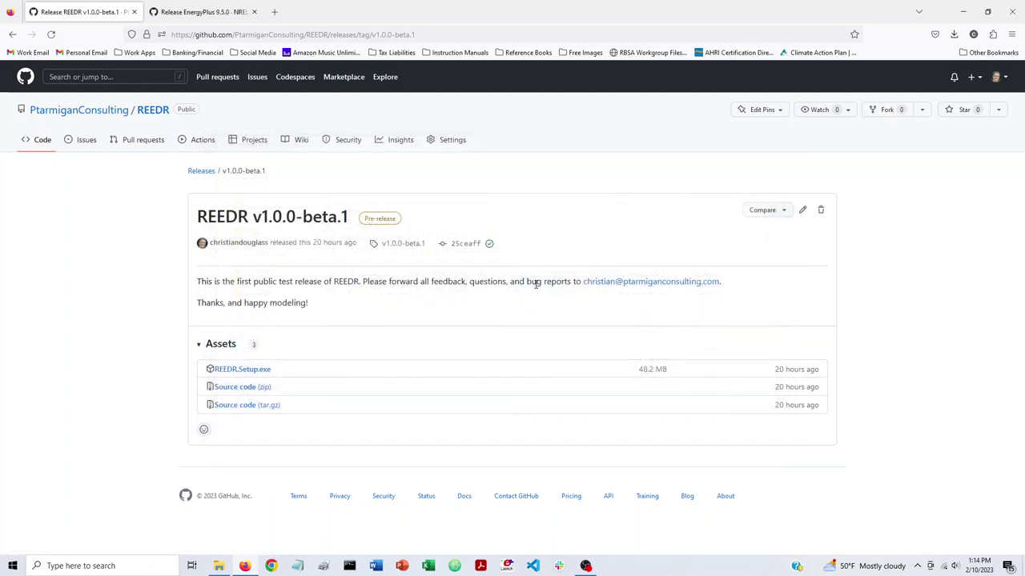
Step: Launch the downloaded REEDR Setup.exe and let it run past the SmartScreen warning
{"action": "left_click", "coordinate": [956, 37]}
{"action": "left_click", "coordinate": [844, 65]}
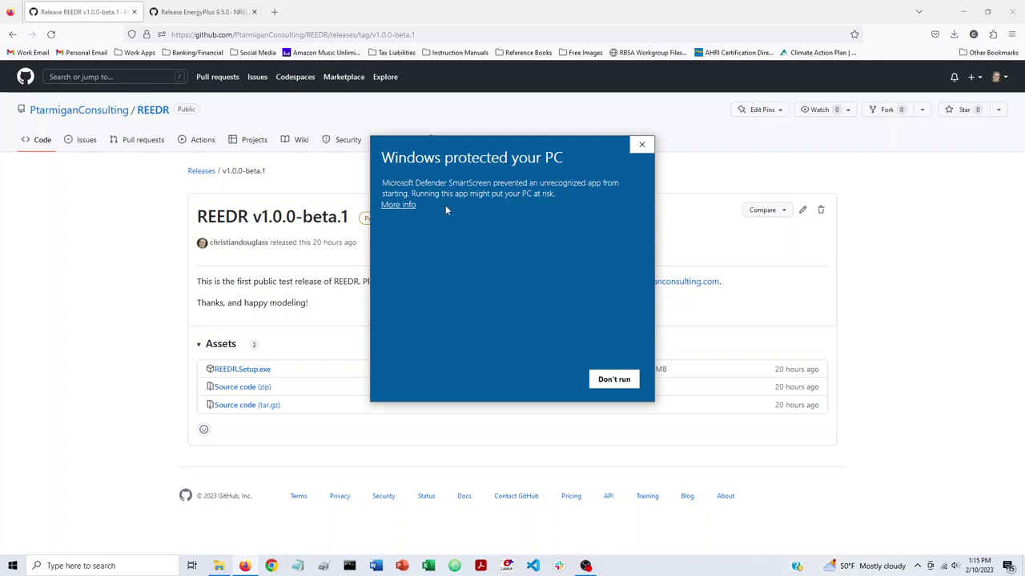
{"action": "left_click", "coordinate": [400, 206]}
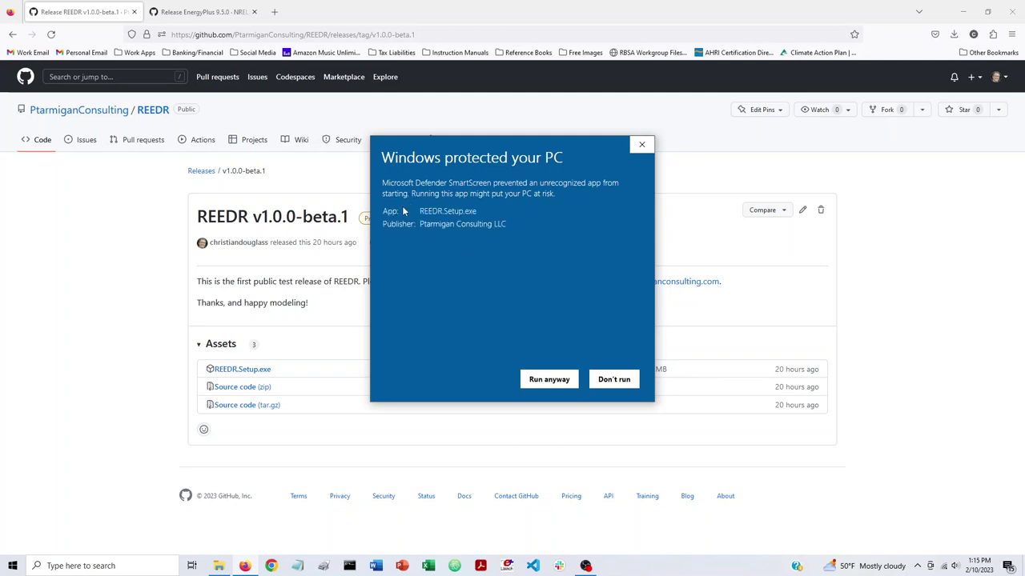
{"action": "left_click", "coordinate": [549, 380]}
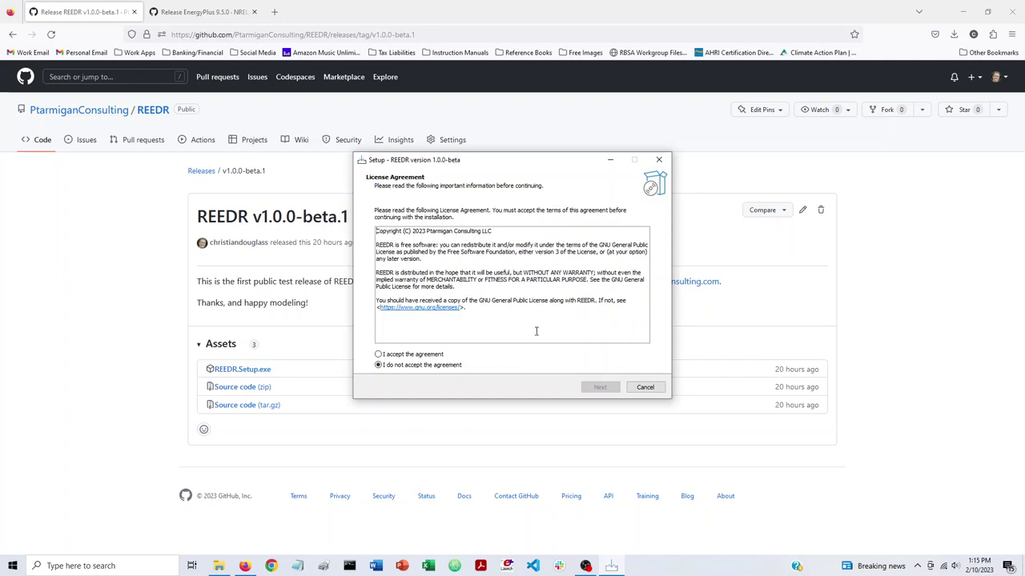
Step: Accept the license, install into the existing C:\REEDR folder with a desktop shortcut, and finish
{"action": "left_click", "coordinate": [379, 355]}
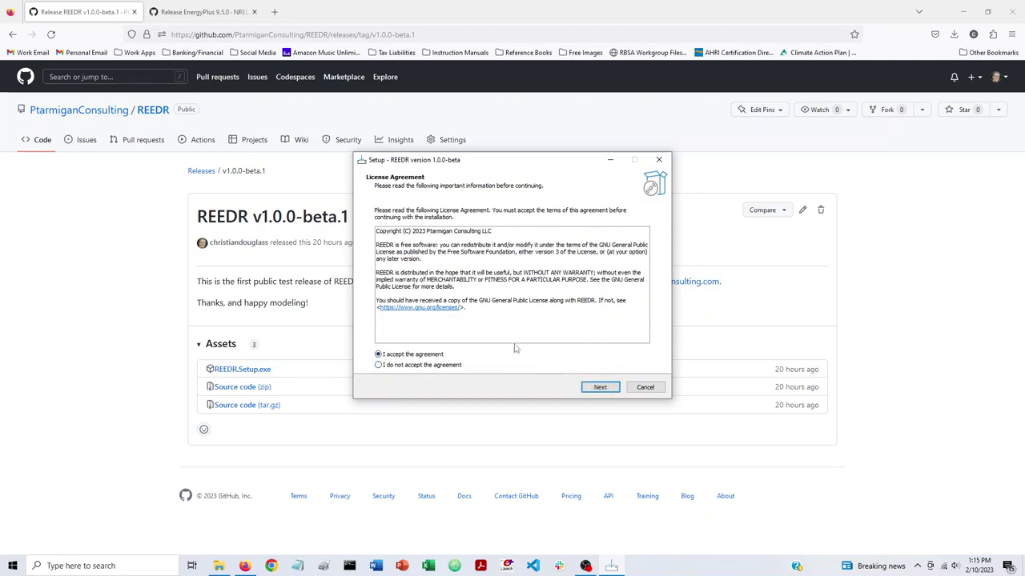
{"action": "left_click", "coordinate": [598, 387]}
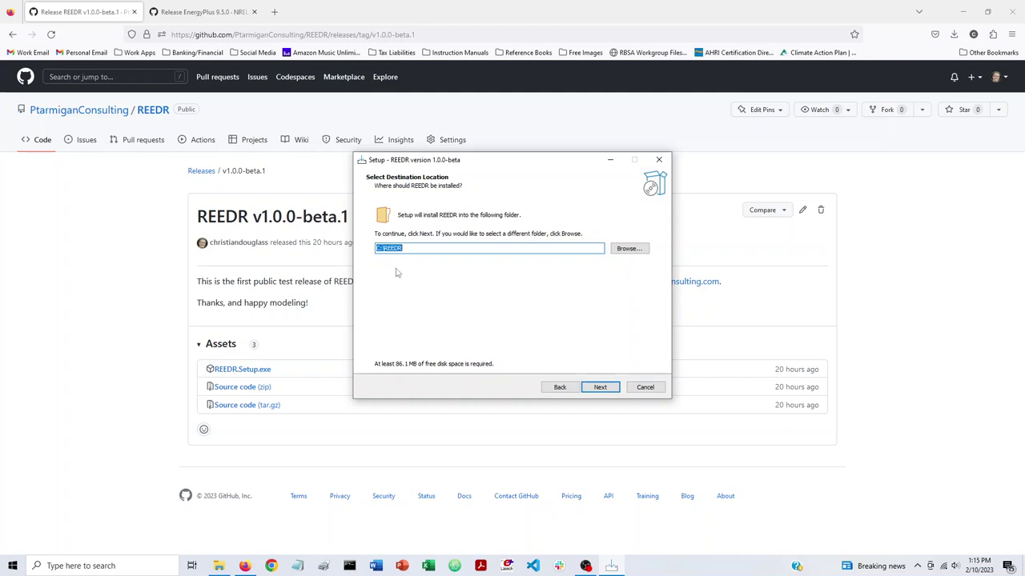
{"action": "left_click", "coordinate": [602, 388]}
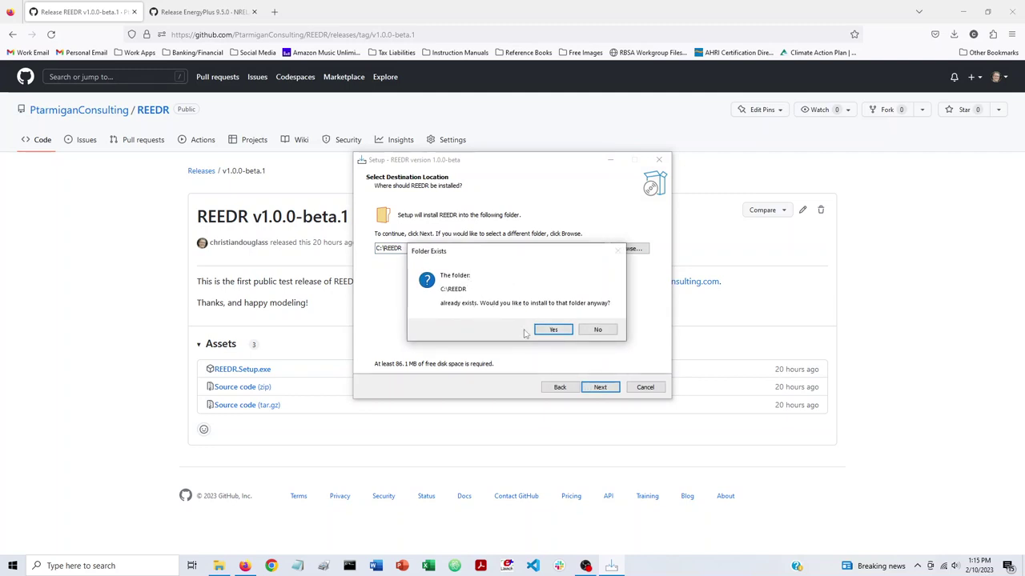
{"action": "left_click", "coordinate": [552, 331]}
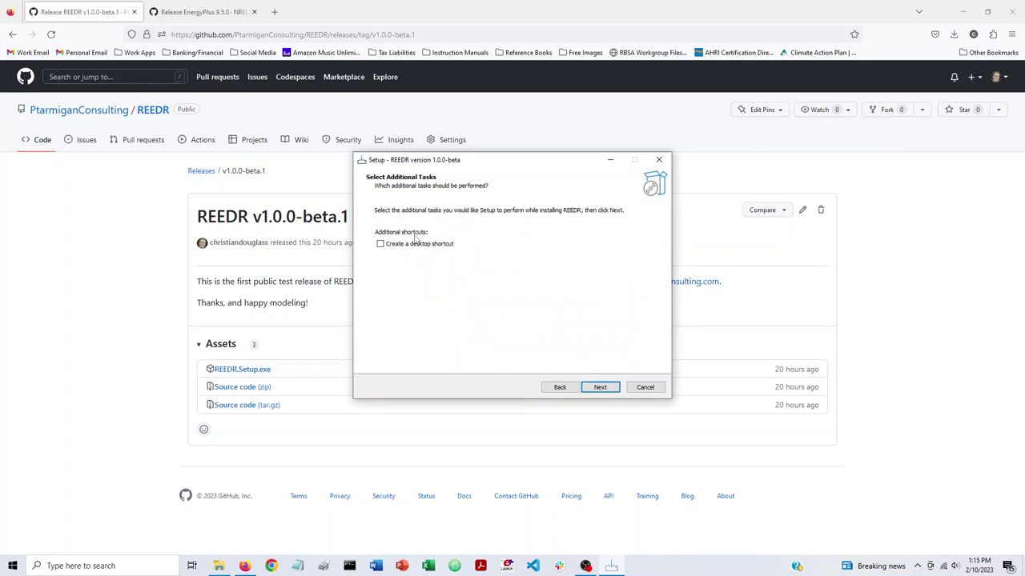
{"action": "left_click", "coordinate": [380, 244]}
{"action": "left_click", "coordinate": [600, 387]}
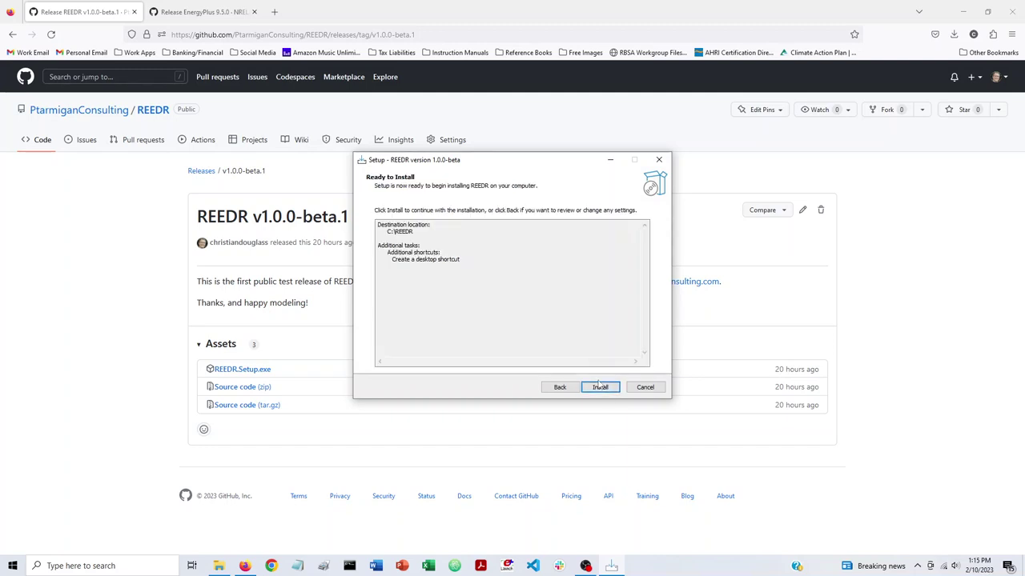
{"action": "left_click", "coordinate": [599, 388]}
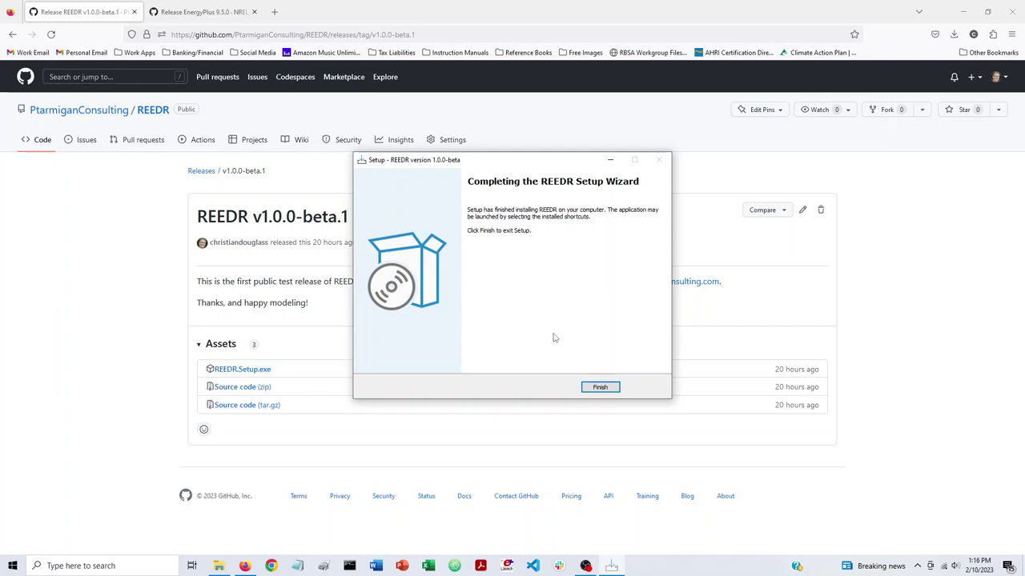
{"action": "left_click", "coordinate": [600, 389]}
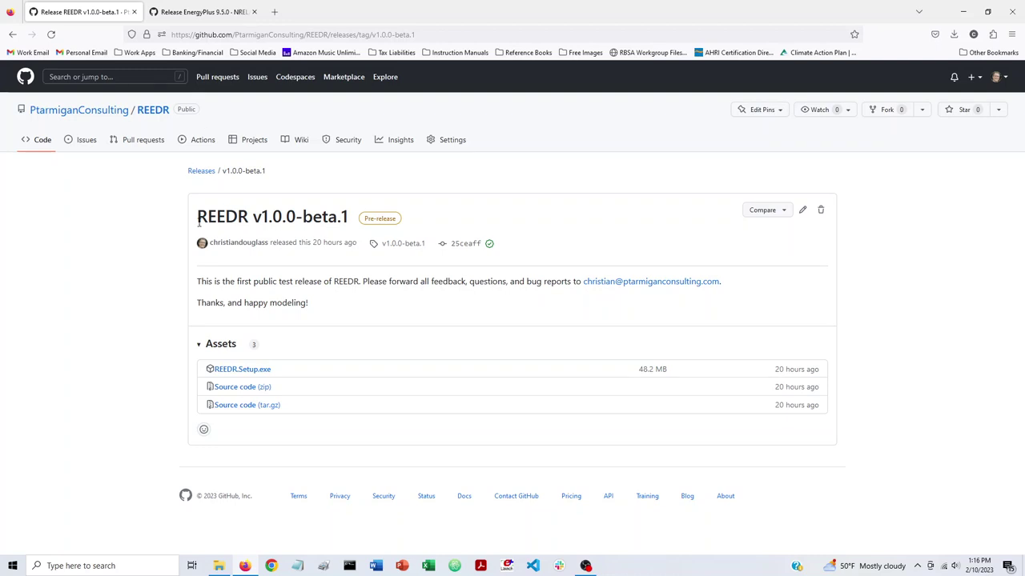
Step: Switch to the EnergyPlus 9.5.0 release tab and scroll its notes down to the Assets list
{"action": "left_click_drag", "start_coordinate": [199, 216], "coordinate": [331, 215]}
{"action": "left_click", "coordinate": [163, 222]}
{"action": "left_click", "coordinate": [210, 13]}
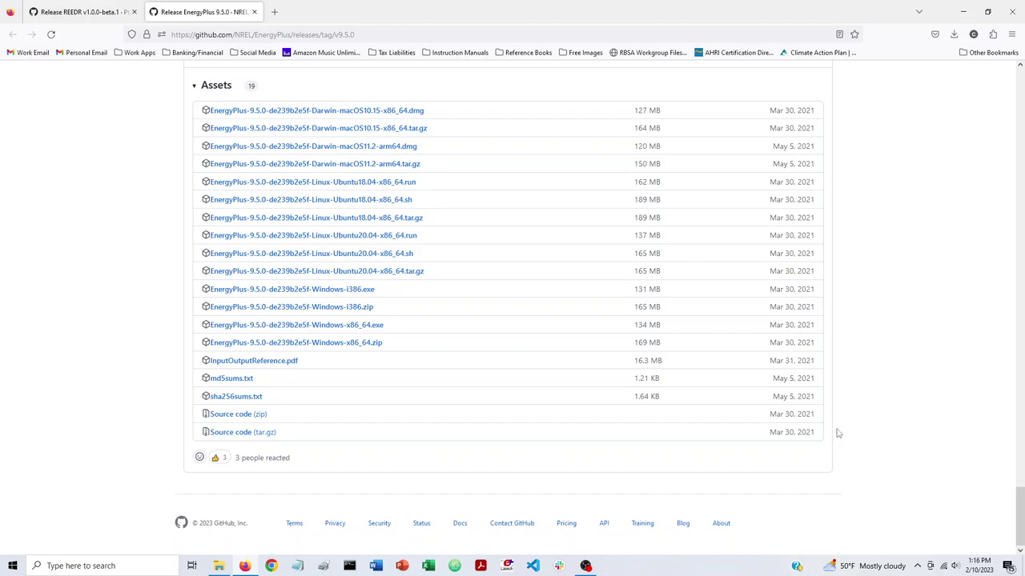
{"action": "left_click_drag", "start_coordinate": [1018, 513], "coordinate": [1018, 72]}
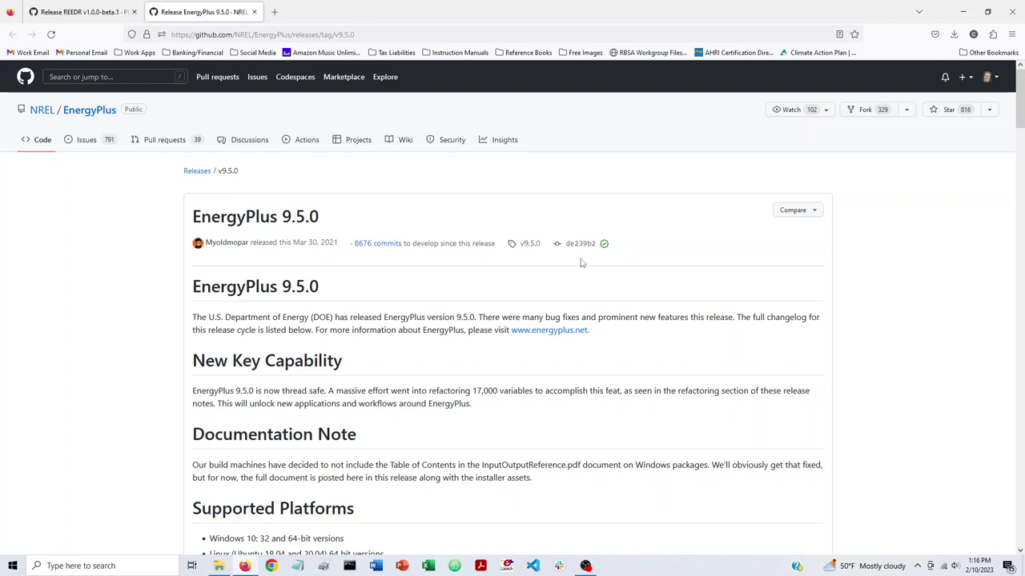
{"action": "left_click_drag", "start_coordinate": [1022, 119], "coordinate": [1009, 538]}
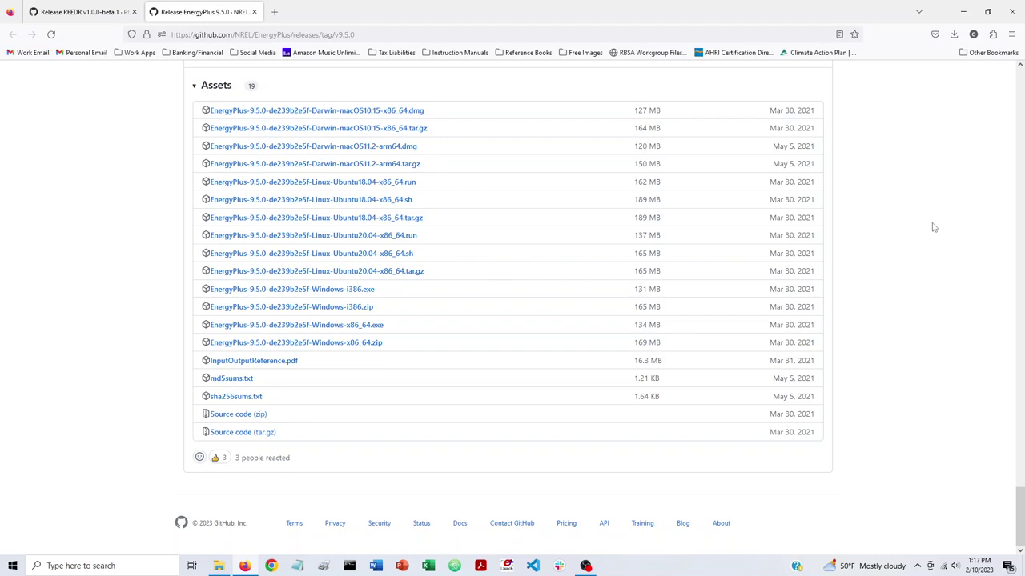
Step: Minimize the browser and open the C:\REEDR folder in File Explorer, centred on screen
{"action": "left_click", "coordinate": [962, 15]}
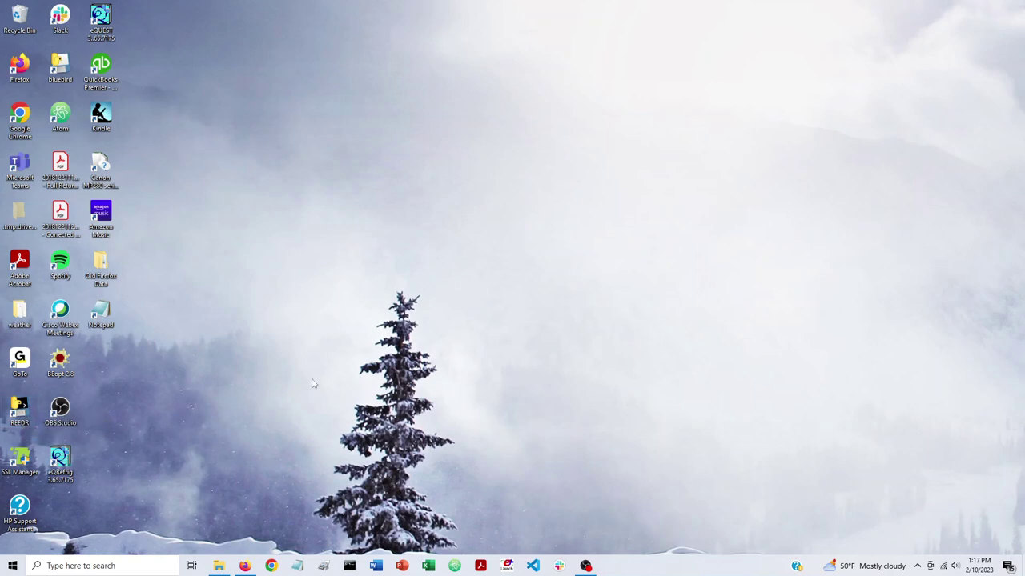
{"action": "left_click", "coordinate": [224, 568]}
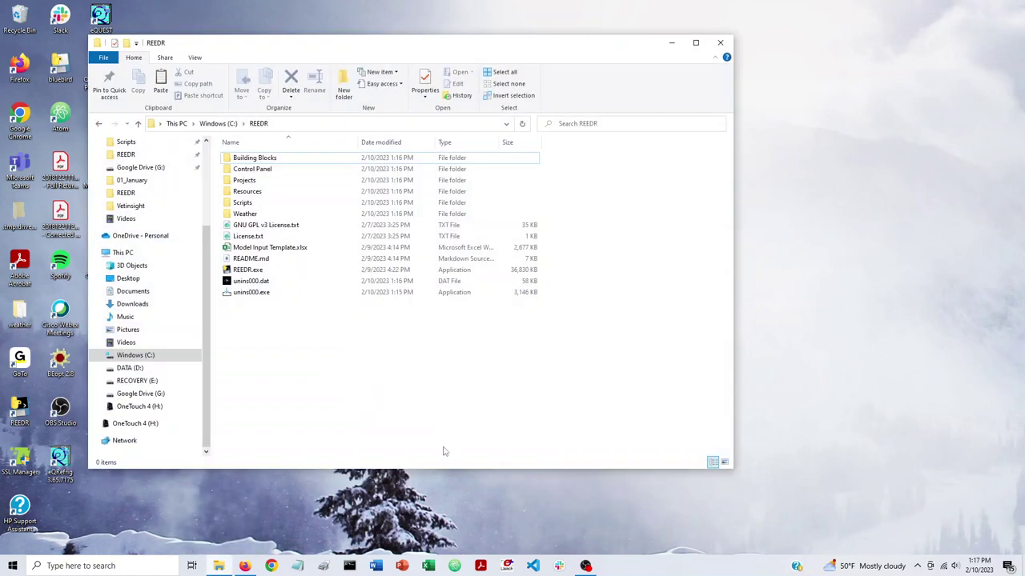
{"action": "left_click", "coordinate": [223, 124]}
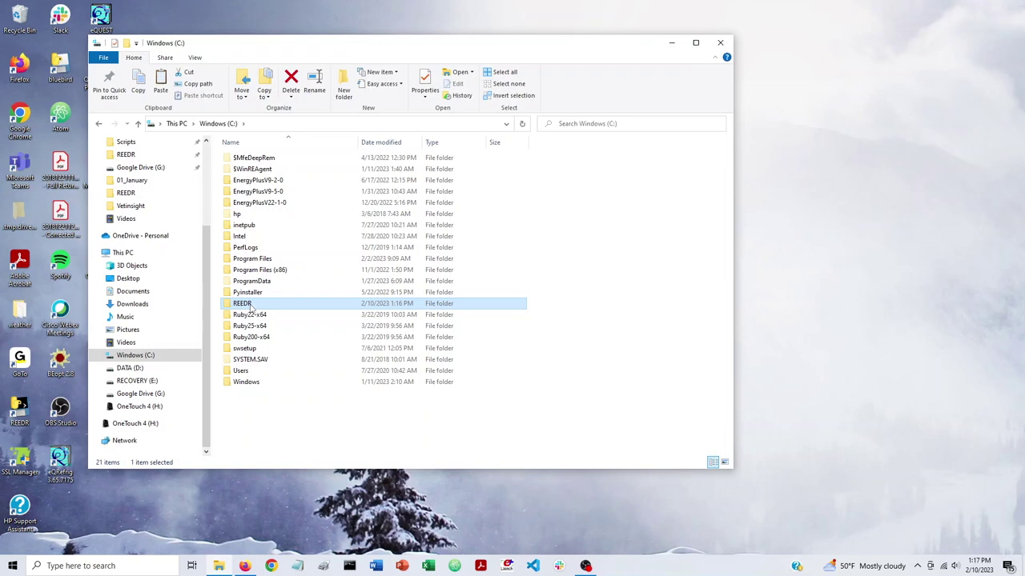
{"action": "double_click", "coordinate": [250, 306]}
{"action": "left_click_drag", "start_coordinate": [460, 49], "coordinate": [583, 72]}
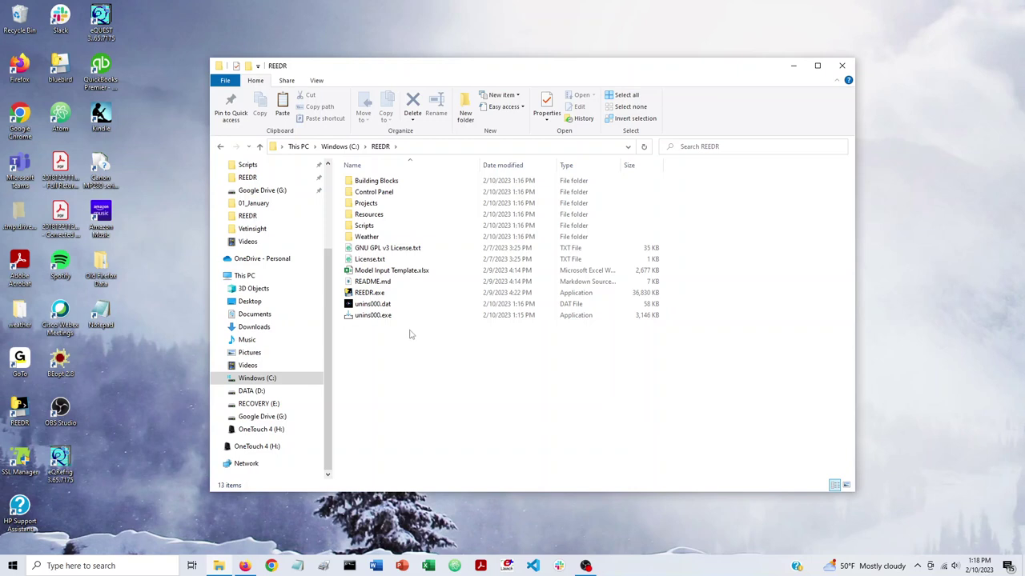
Step: Point out Model Input Template.xlsx, REEDR.exe and the Projects folder, leaving REEDR.exe selected
{"action": "left_click", "coordinate": [420, 273]}
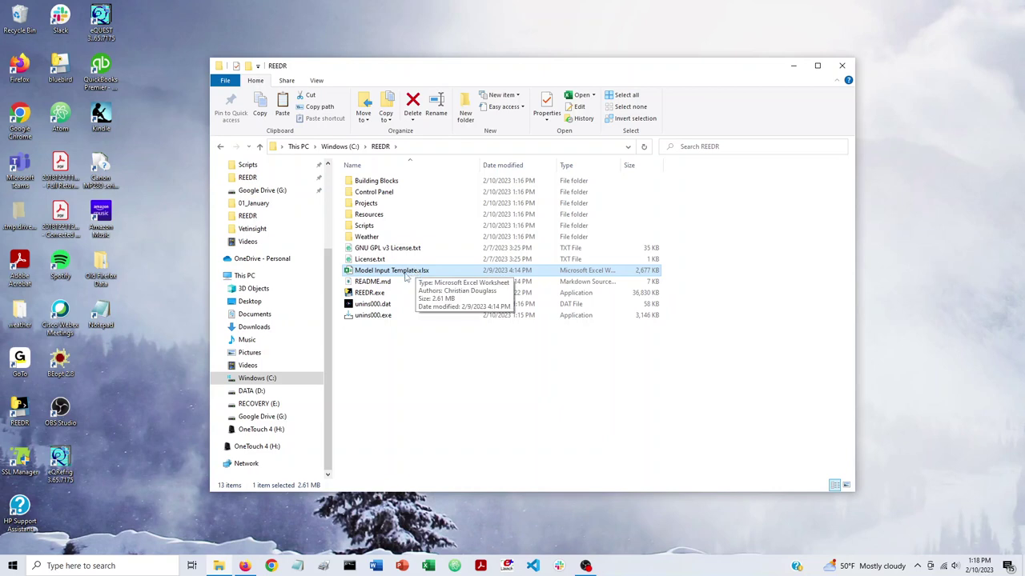
{"action": "left_click", "coordinate": [389, 294]}
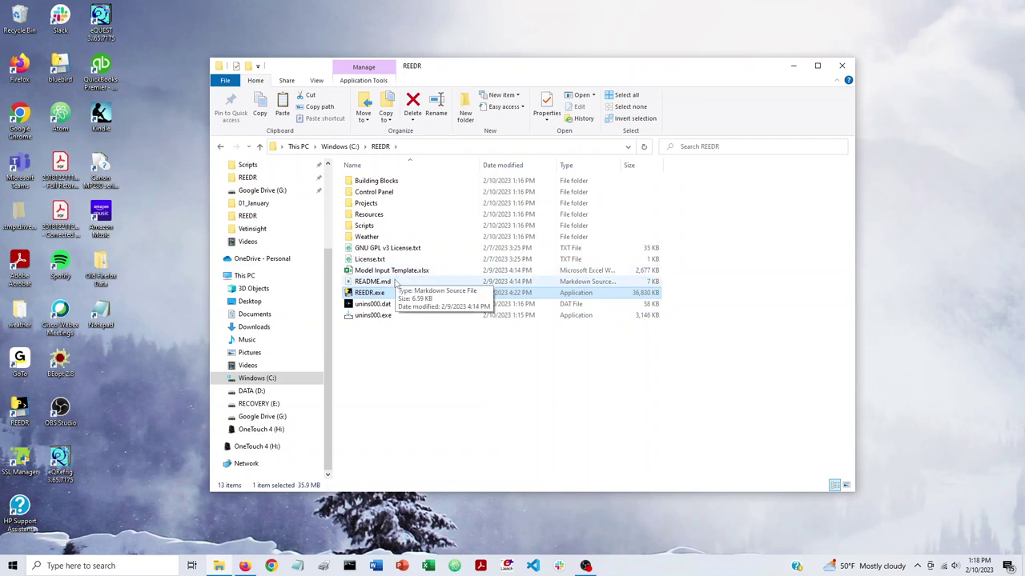
{"action": "left_click", "coordinate": [377, 205]}
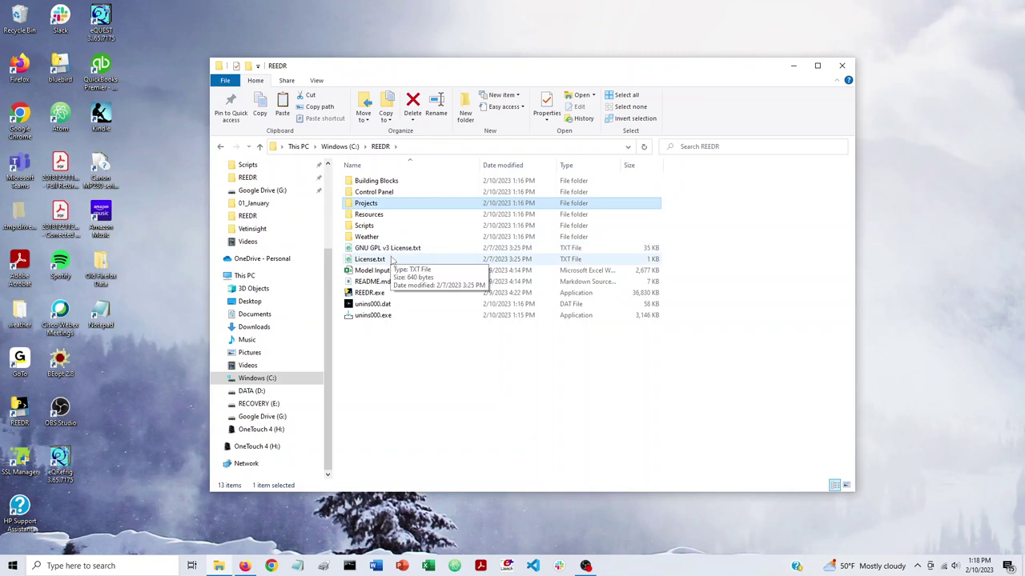
{"action": "left_click", "coordinate": [411, 364]}
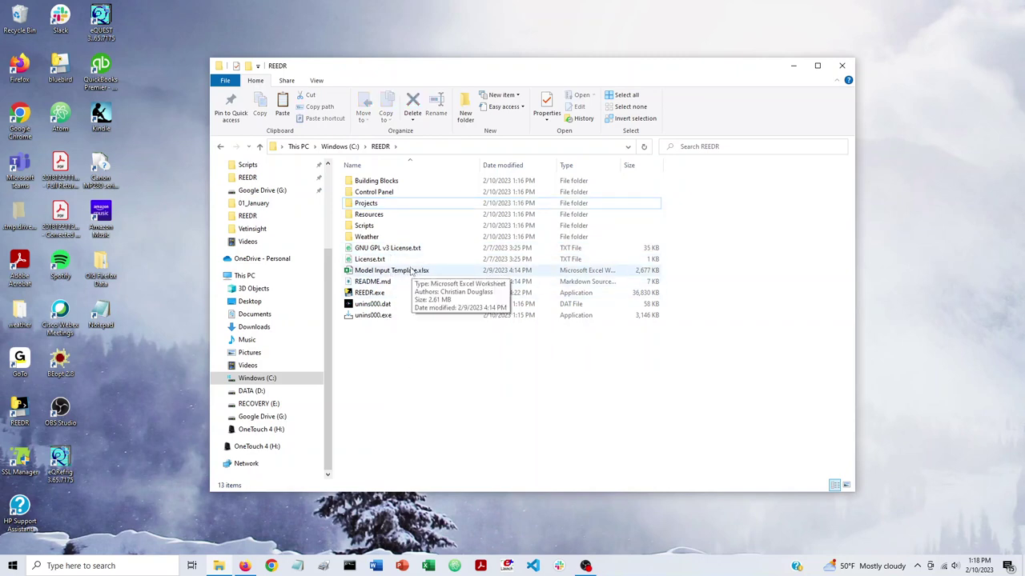
{"action": "left_click", "coordinate": [404, 274]}
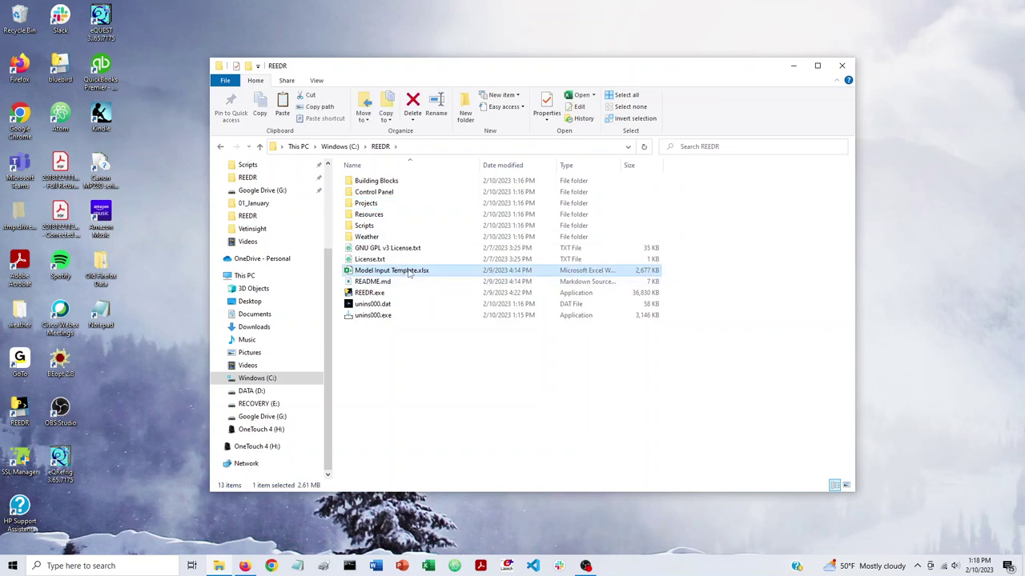
{"action": "left_click", "coordinate": [417, 381]}
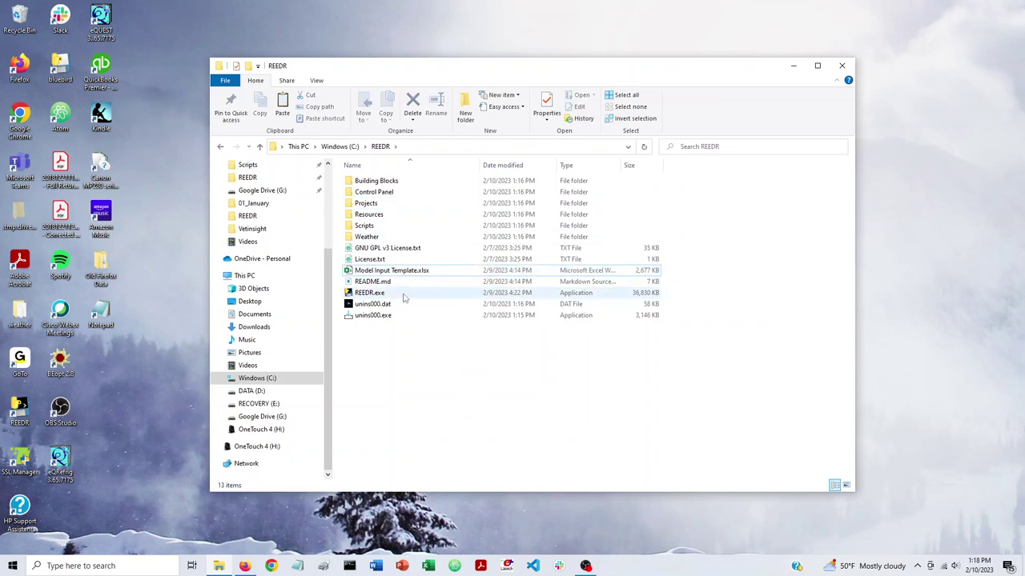
{"action": "left_click", "coordinate": [405, 295]}
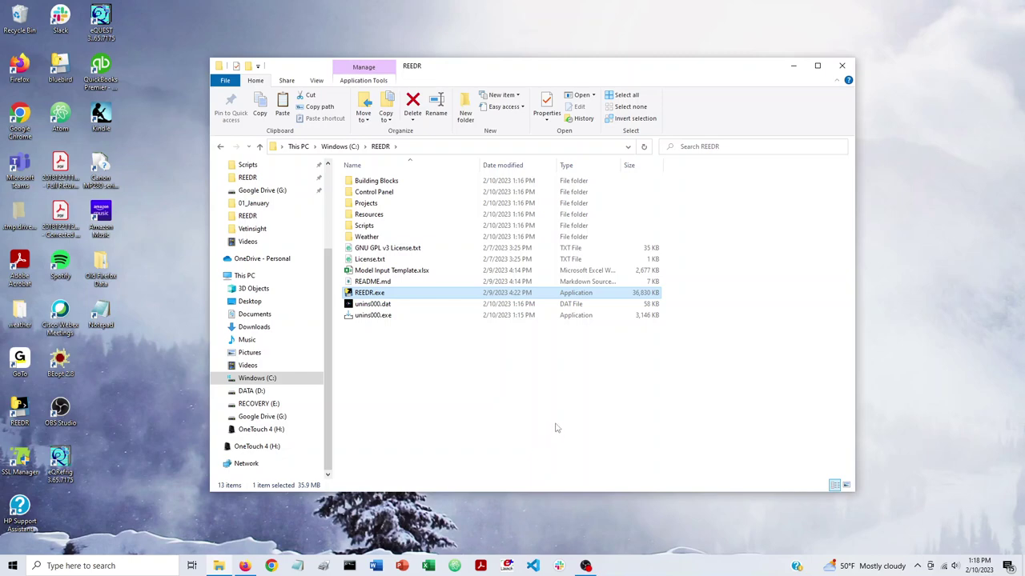
Step: Launch REEDR.exe and check the Project Setup EnergyPlus path C:\EnergyPlusV9-5-0\energyplus.exe
{"action": "key", "text": "Return"}
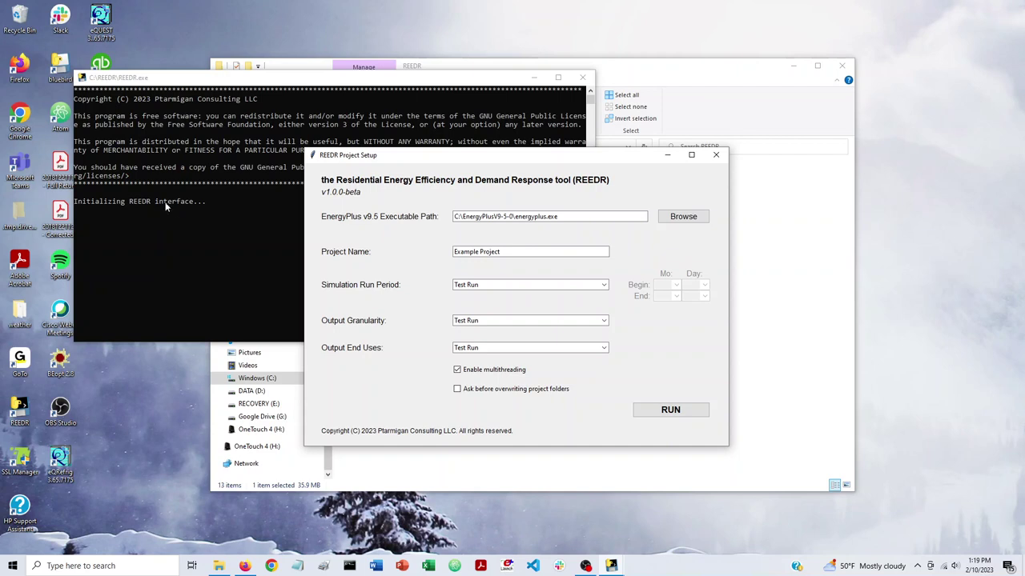
{"action": "left_click", "coordinate": [239, 83]}
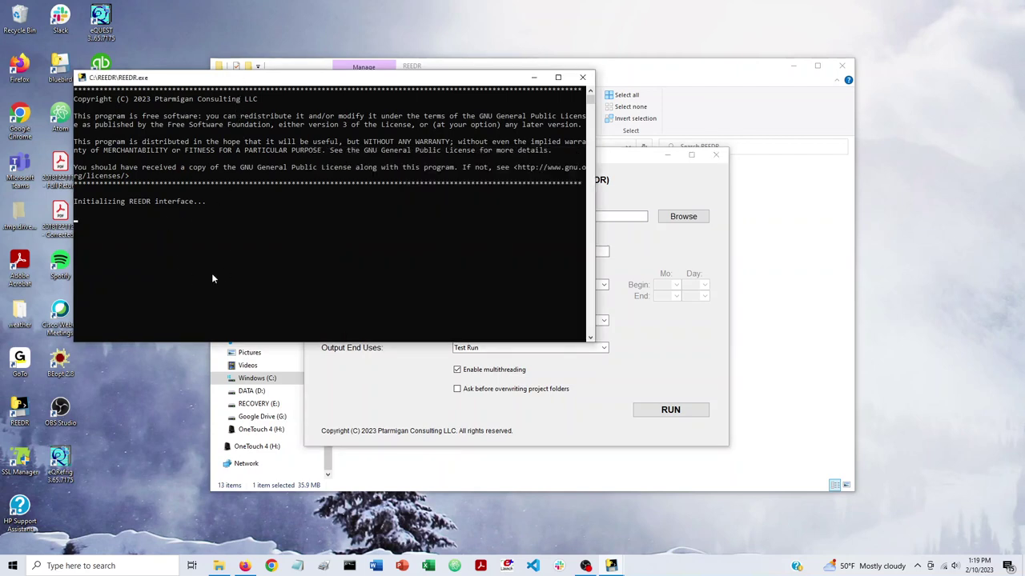
{"action": "left_click", "coordinate": [536, 411]}
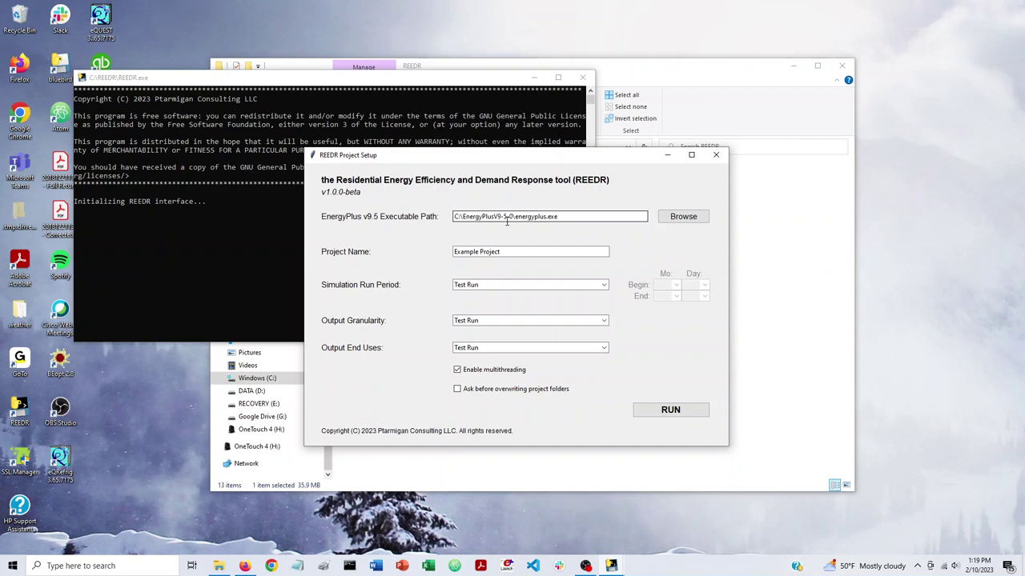
{"action": "left_click", "coordinate": [568, 216]}
{"action": "mouse_move", "coordinate": [583, 216]}
{"action": "left_mouse_down"}
{"action": "mouse_move", "coordinate": [442, 214]}
{"action": "mouse_move", "coordinate": [569, 216]}
{"action": "left_mouse_up"}
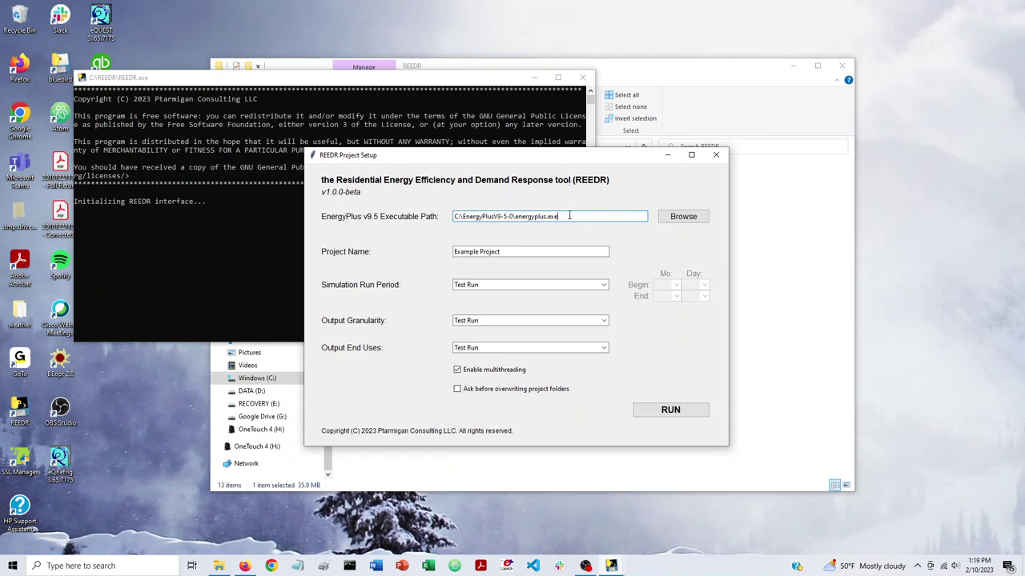
{"action": "mouse_move", "coordinate": [569, 216]}
{"action": "left_mouse_down"}
{"action": "mouse_move", "coordinate": [450, 215]}
{"action": "mouse_move", "coordinate": [559, 212]}
{"action": "left_mouse_up"}
{"action": "left_click", "coordinate": [679, 220]}
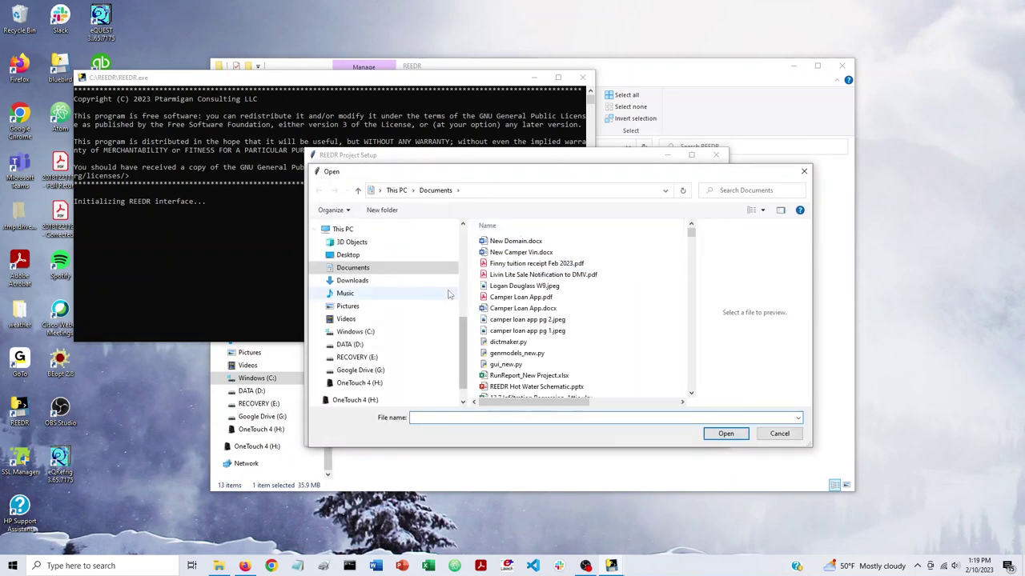
{"action": "left_click", "coordinate": [373, 333]}
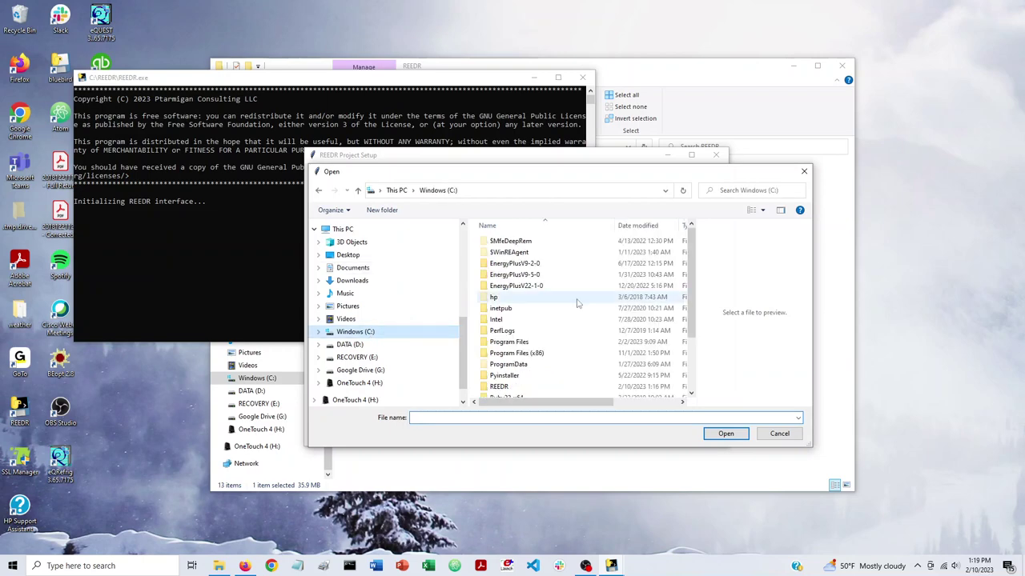
{"action": "double_click", "coordinate": [543, 276]}
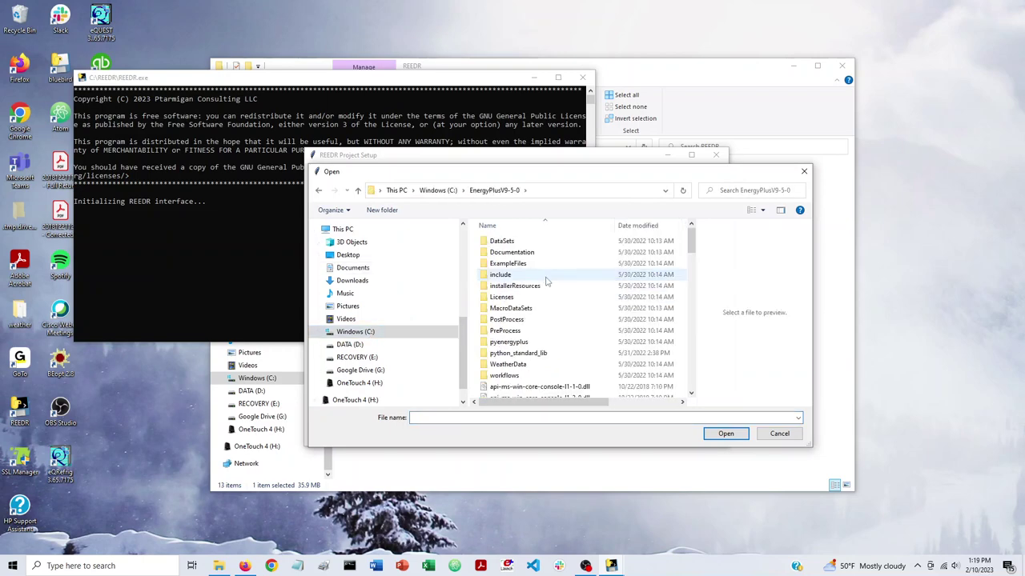
{"action": "scroll", "coordinate": [547, 280], "scroll_direction": "down", "scroll_amount": 15}
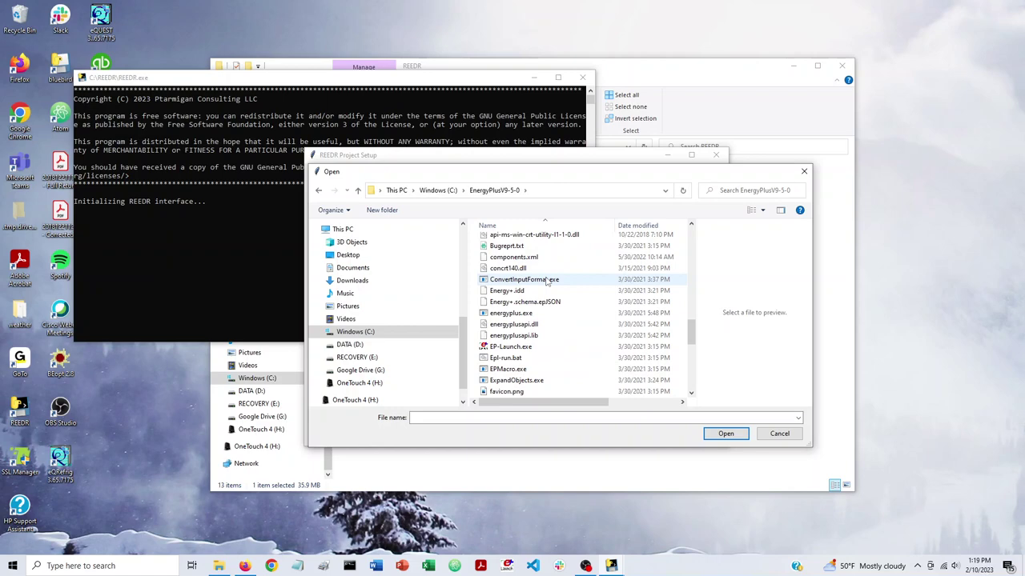
{"action": "scroll", "coordinate": [547, 280], "scroll_direction": "down", "scroll_amount": 1}
{"action": "left_click", "coordinate": [529, 315]}
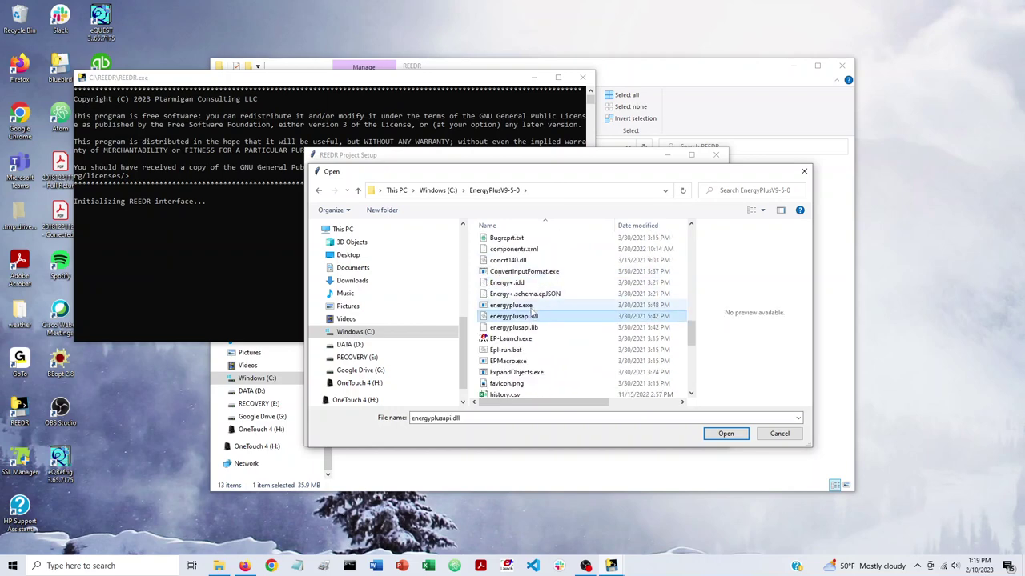
{"action": "left_click", "coordinate": [518, 305]}
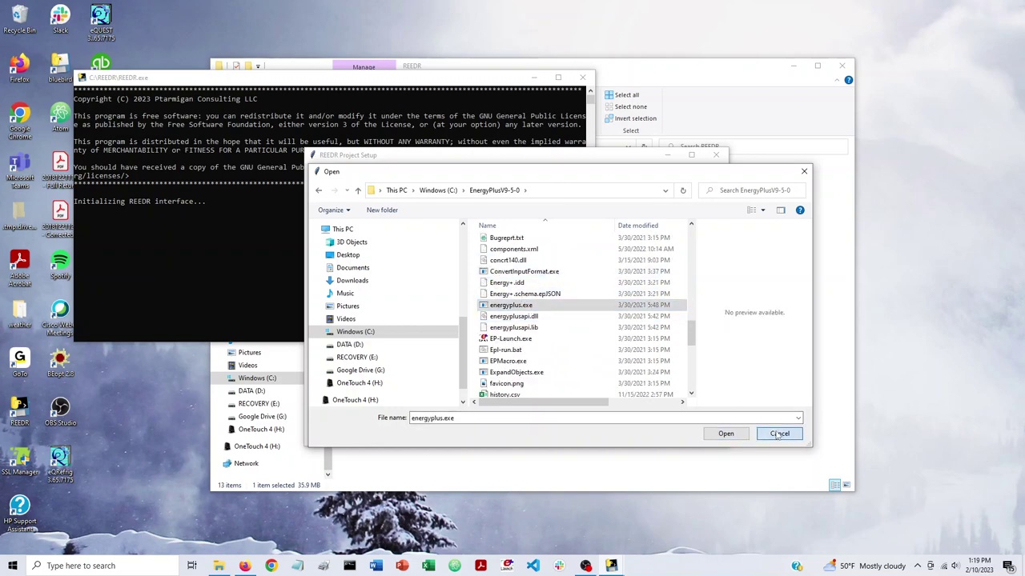
{"action": "left_click", "coordinate": [725, 433]}
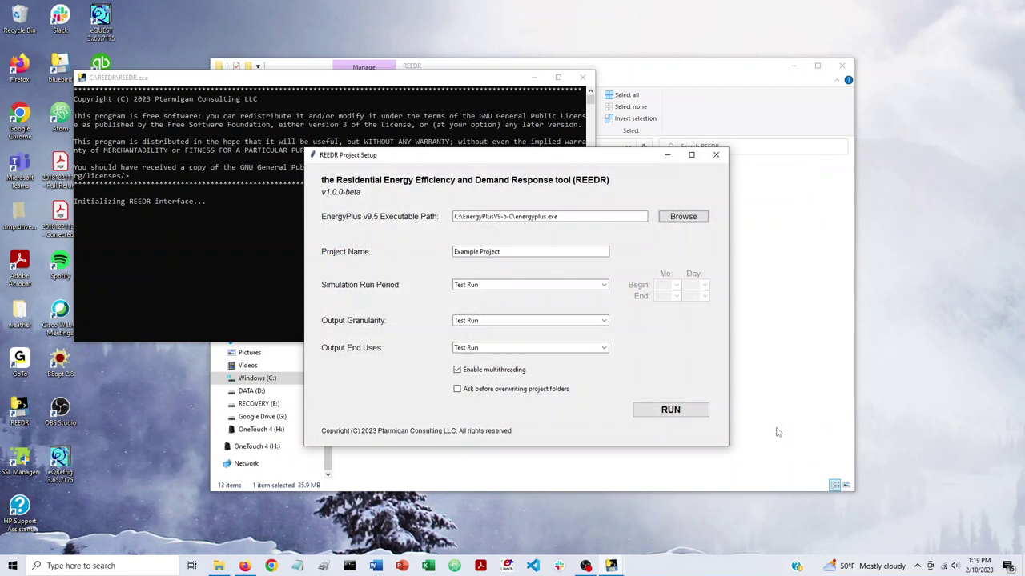
{"action": "left_click", "coordinate": [513, 250]}
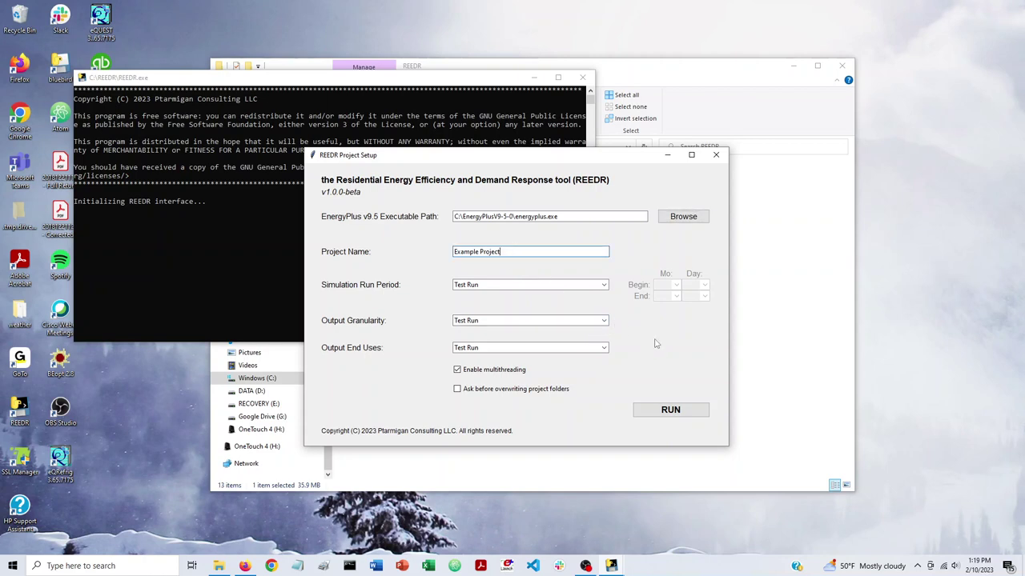
{"action": "left_click", "coordinate": [511, 286]}
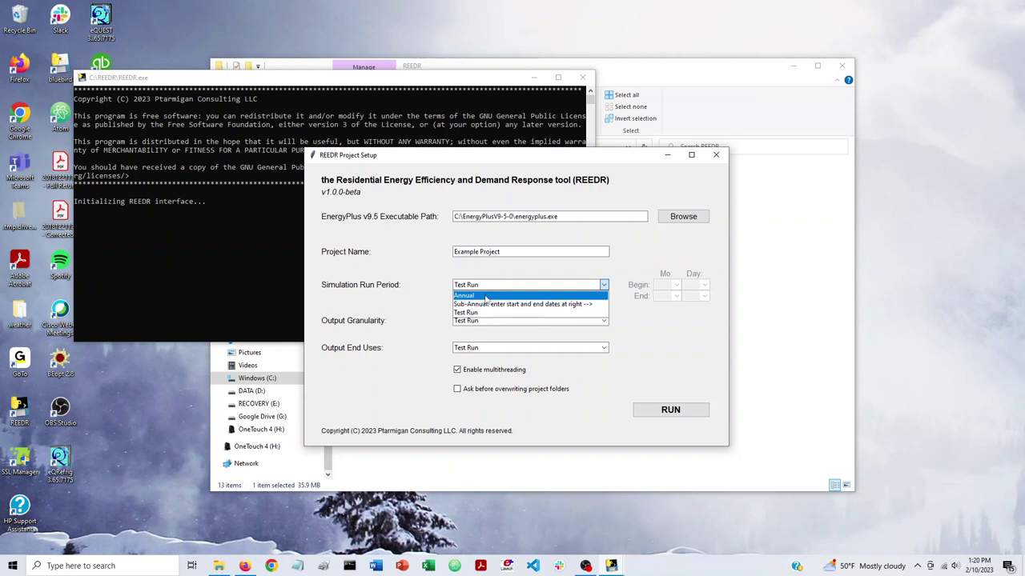
{"action": "left_click", "coordinate": [485, 297]}
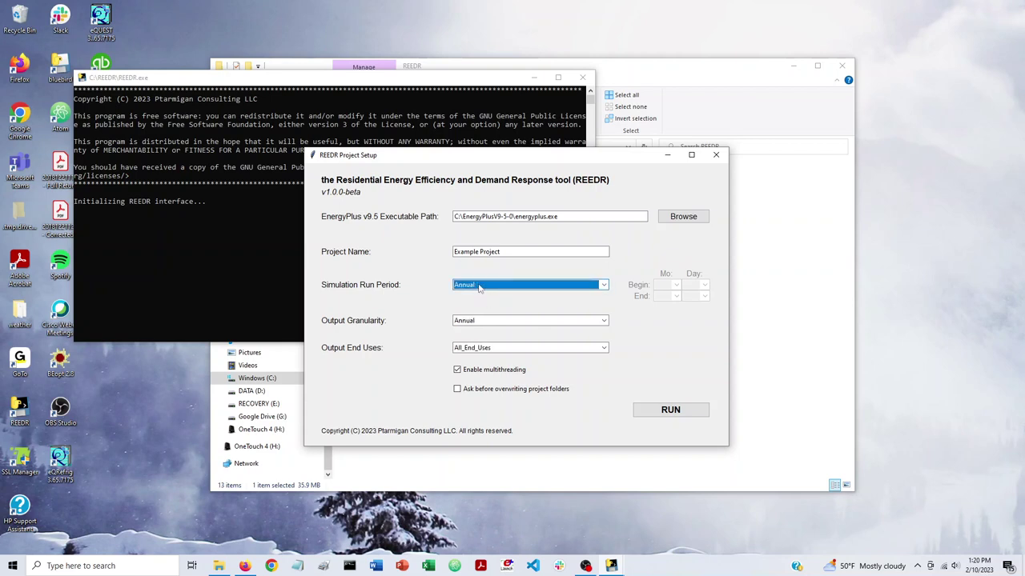
{"action": "left_click", "coordinate": [527, 286]}
{"action": "left_click", "coordinate": [509, 303]}
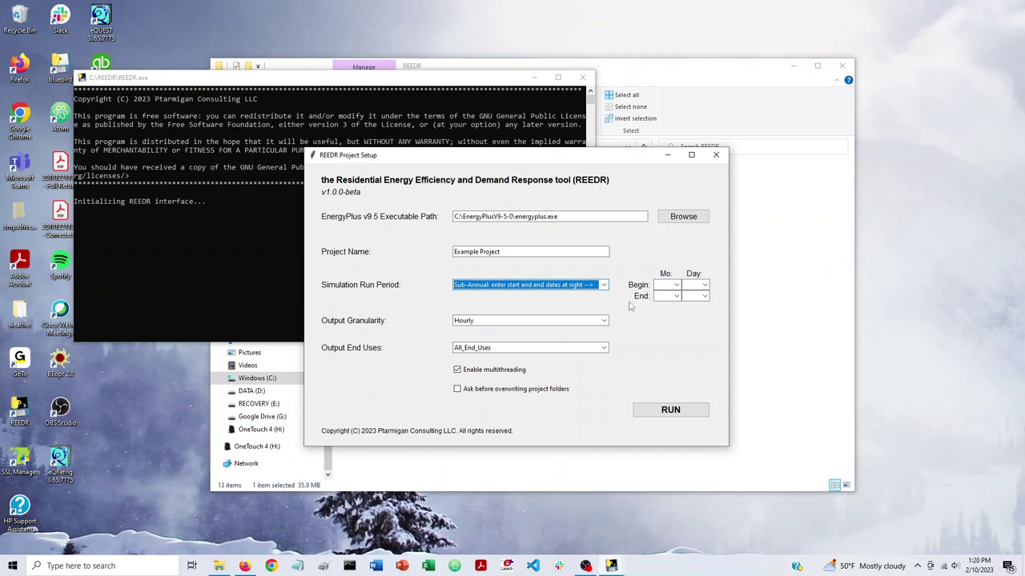
{"action": "left_click", "coordinate": [671, 285]}
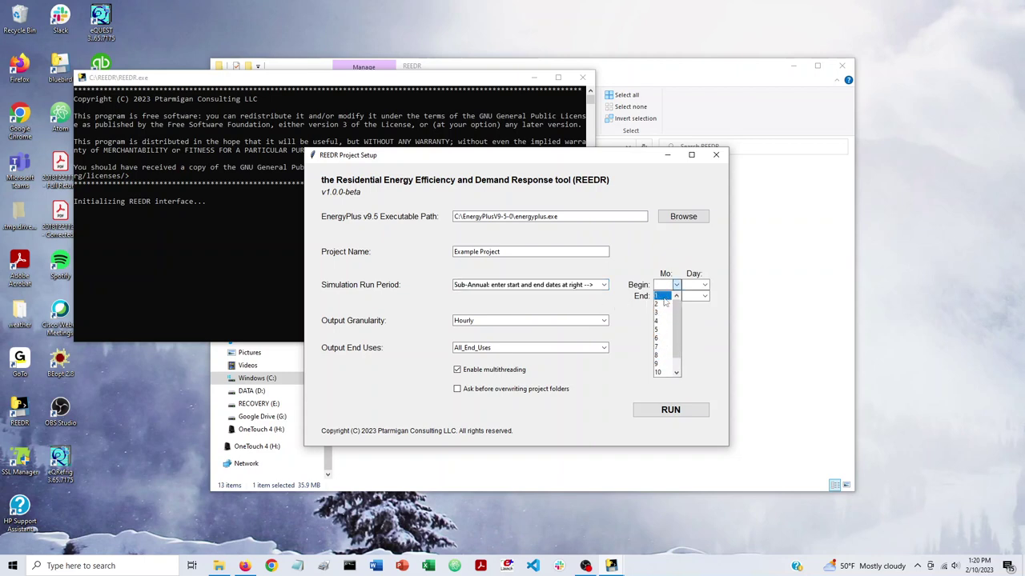
{"action": "left_click", "coordinate": [700, 307]}
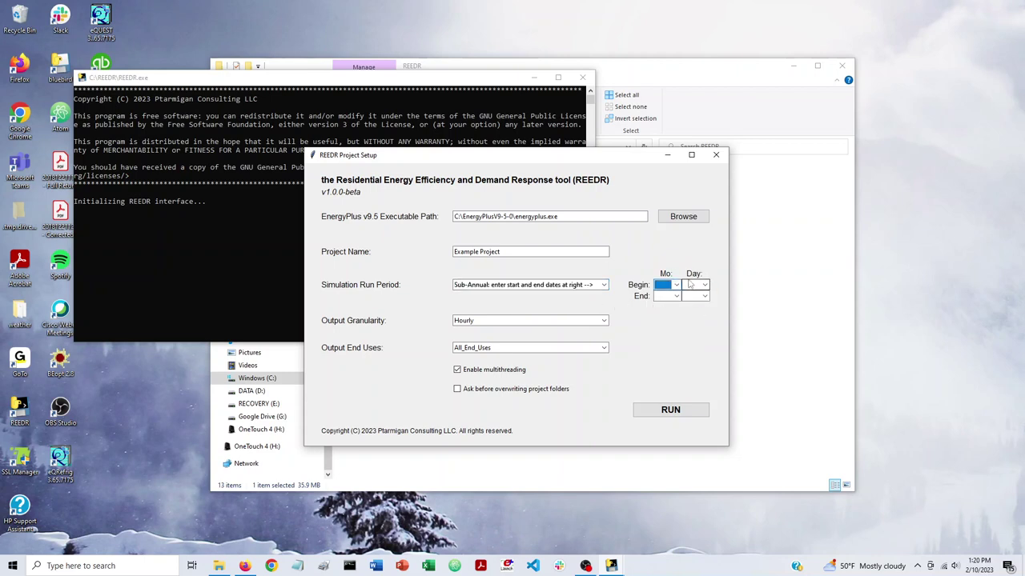
{"action": "left_click", "coordinate": [580, 288]}
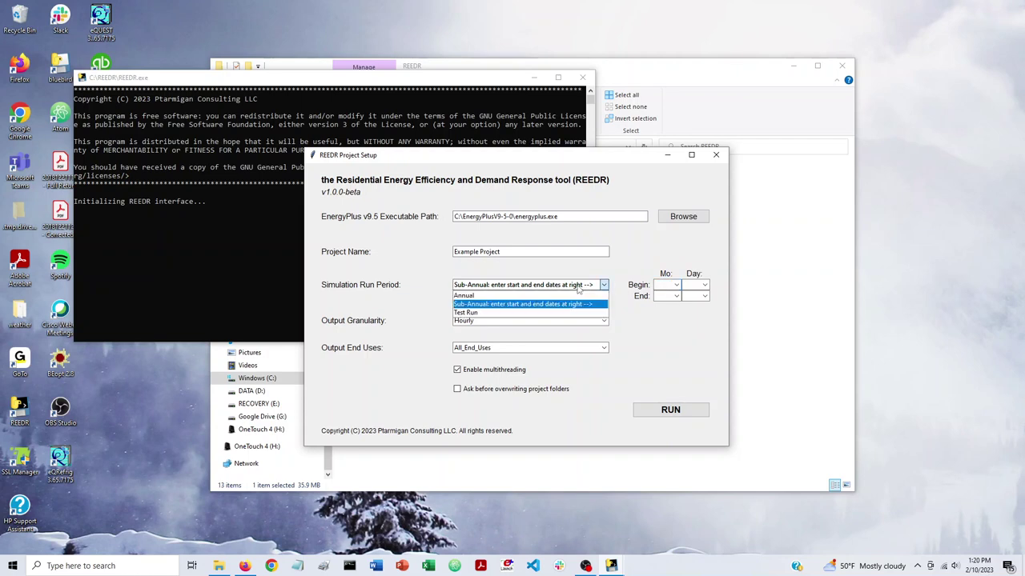
{"action": "left_click", "coordinate": [516, 313]}
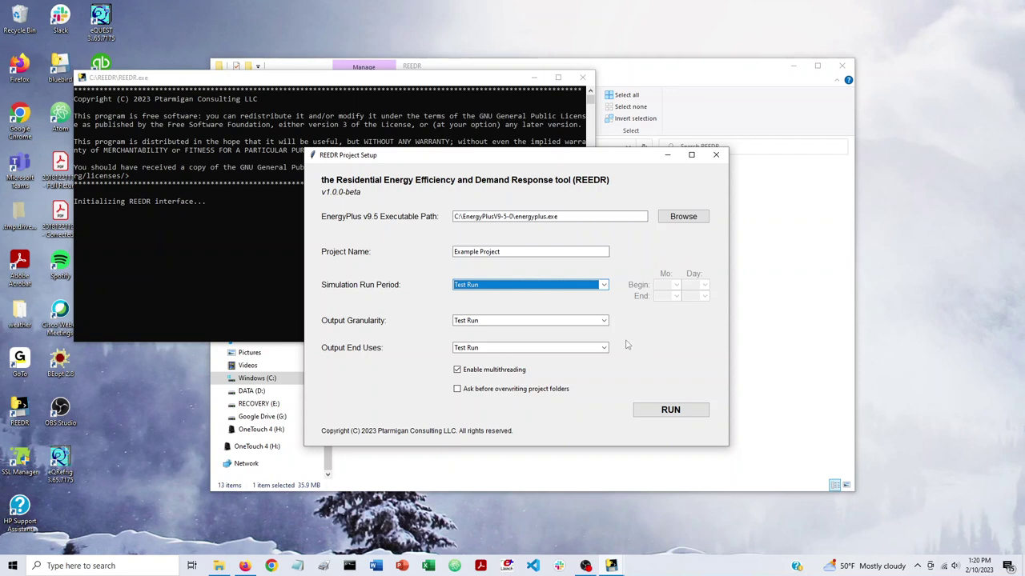
Step: Set the run period to Sub-Annual, keep Hourly output granularity, and show the end-use categories
{"action": "left_click", "coordinate": [503, 287]}
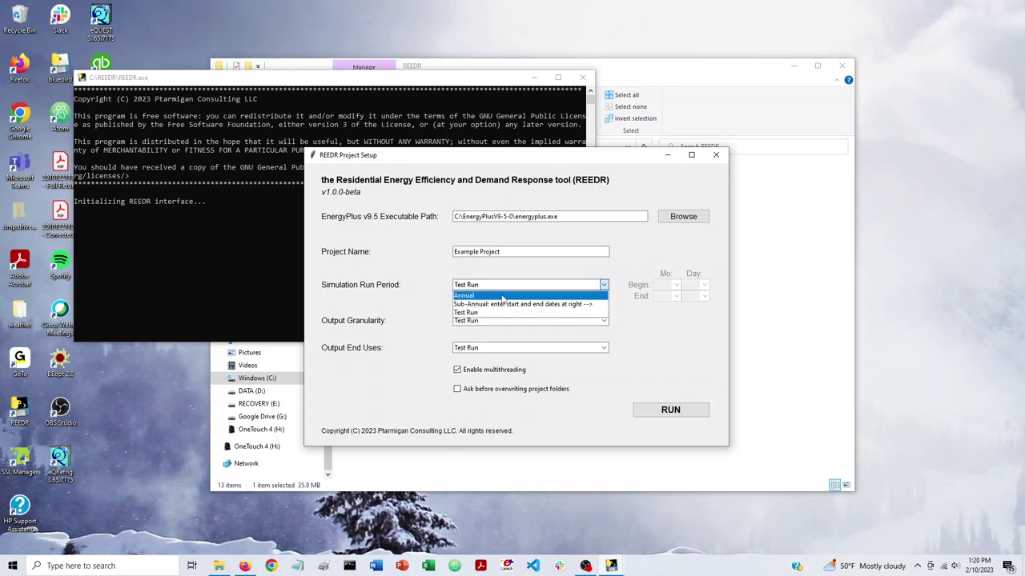
{"action": "left_click", "coordinate": [503, 305]}
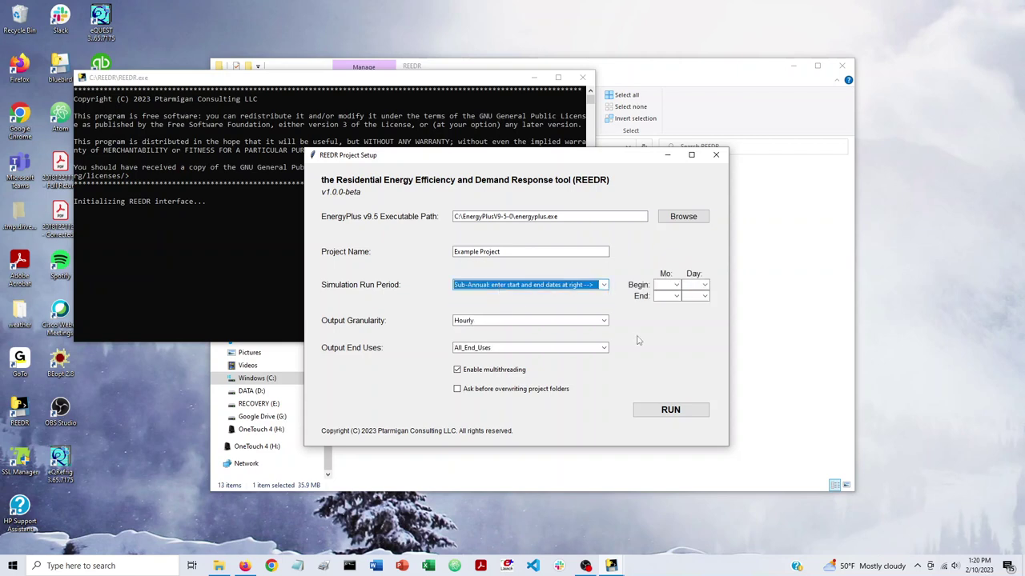
{"action": "left_click", "coordinate": [480, 321]}
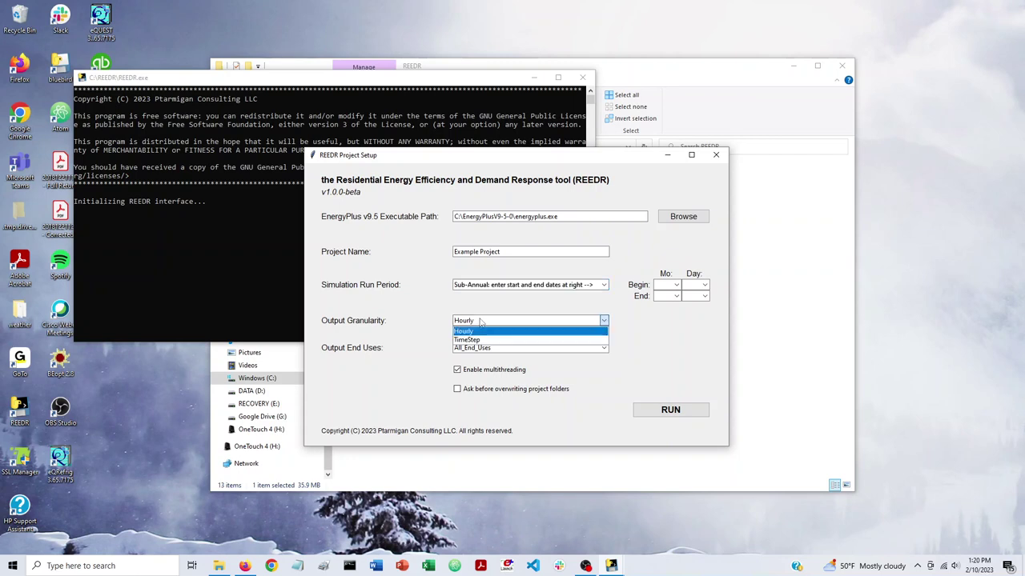
{"action": "left_click", "coordinate": [480, 321]}
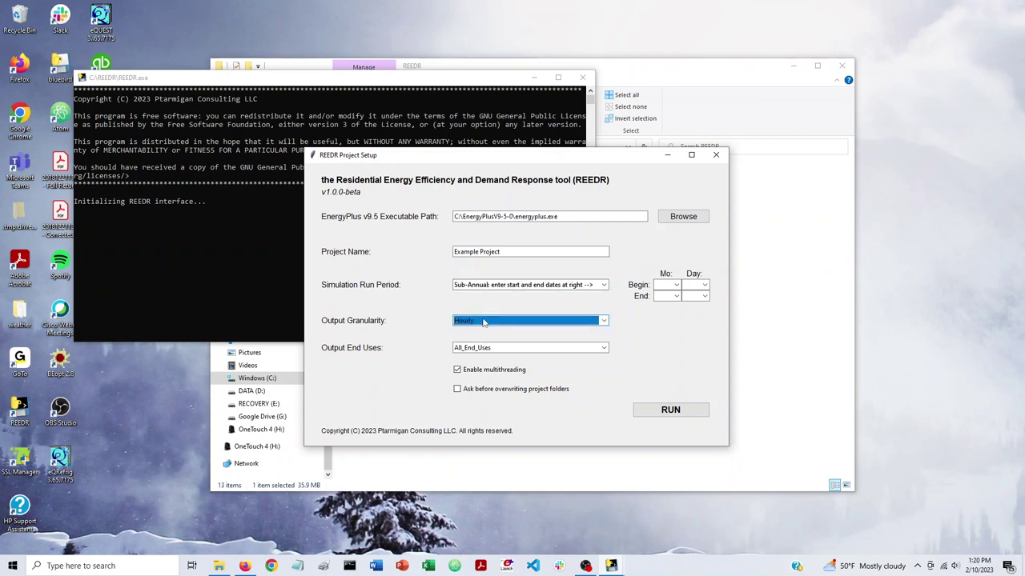
{"action": "left_click", "coordinate": [482, 323]}
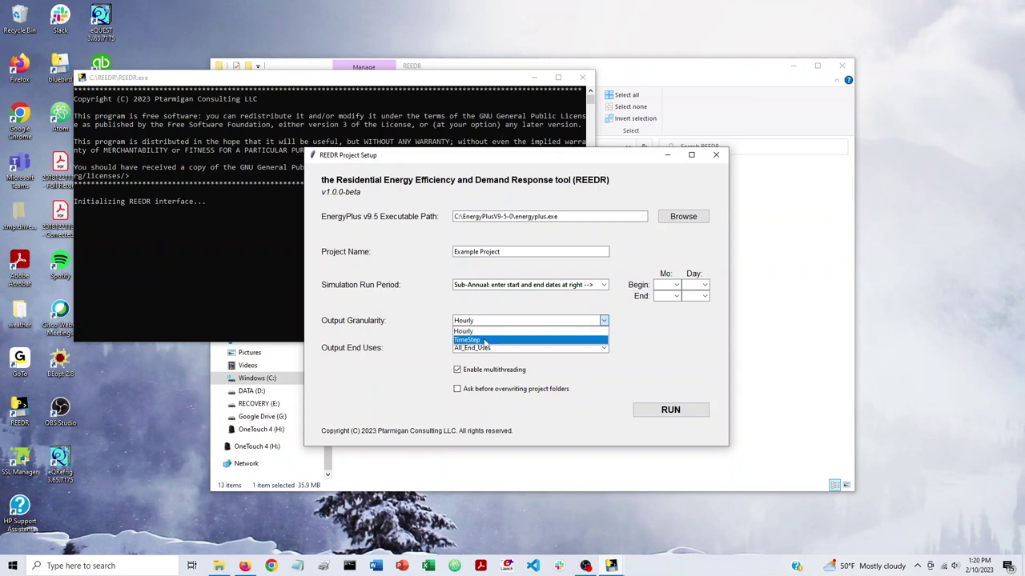
{"action": "left_click", "coordinate": [640, 338]}
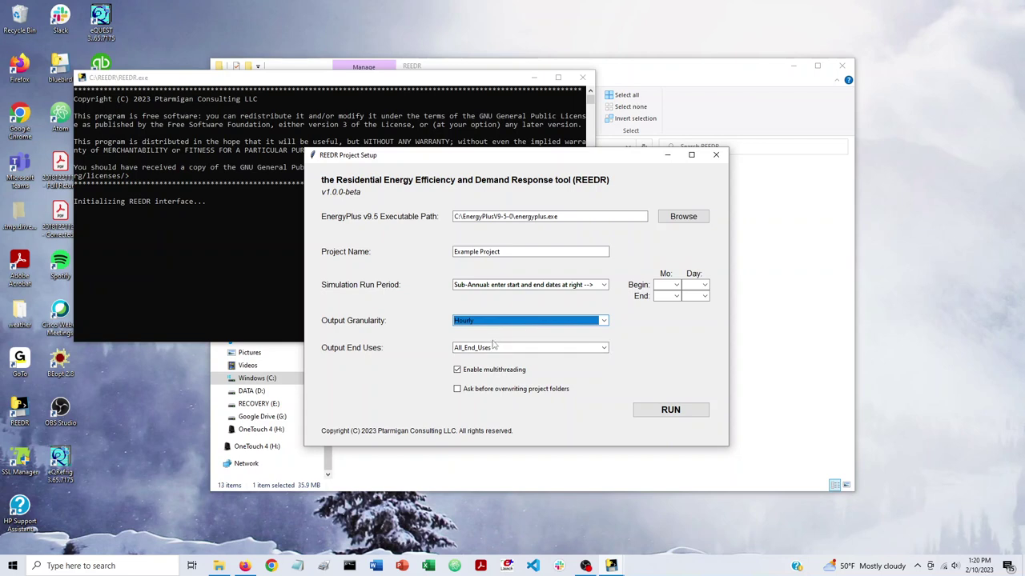
{"action": "left_click", "coordinate": [516, 356]}
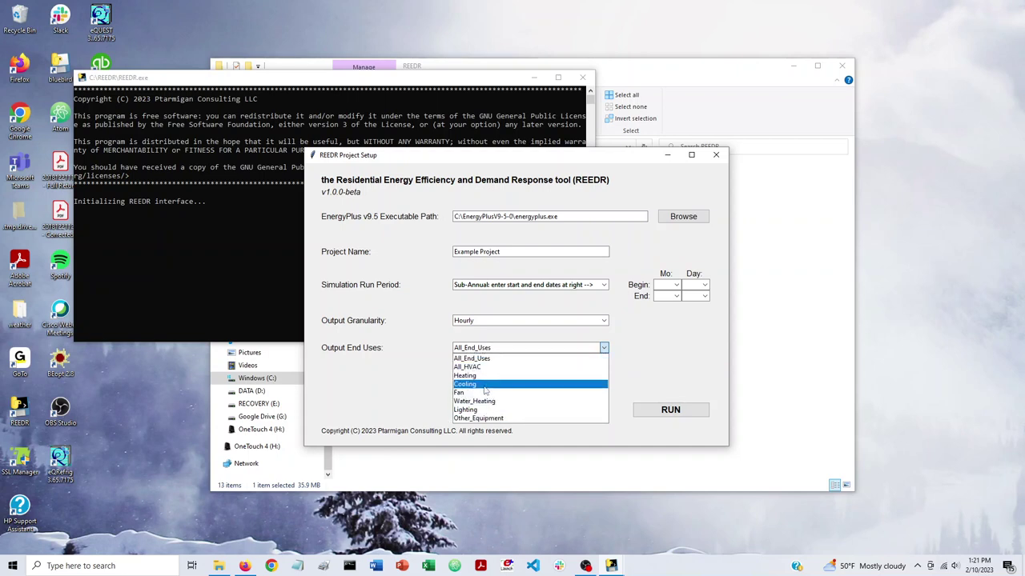
Step: Keep All_End_Uses, switch the run period to Annual, and review the granularity and end-use options
{"action": "left_click", "coordinate": [643, 353]}
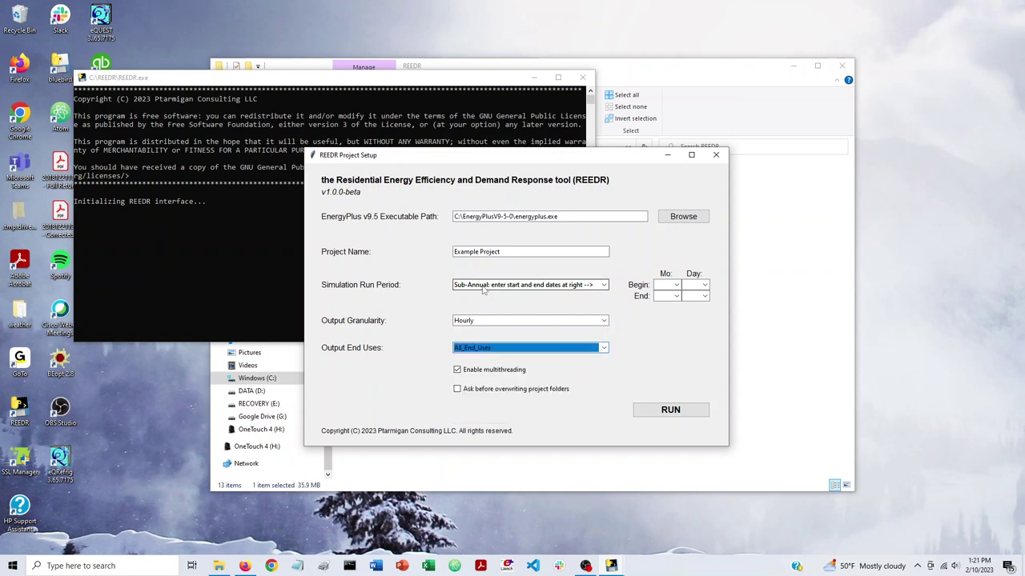
{"action": "left_click", "coordinate": [485, 289]}
{"action": "left_click", "coordinate": [484, 295]}
{"action": "left_click", "coordinate": [486, 321]}
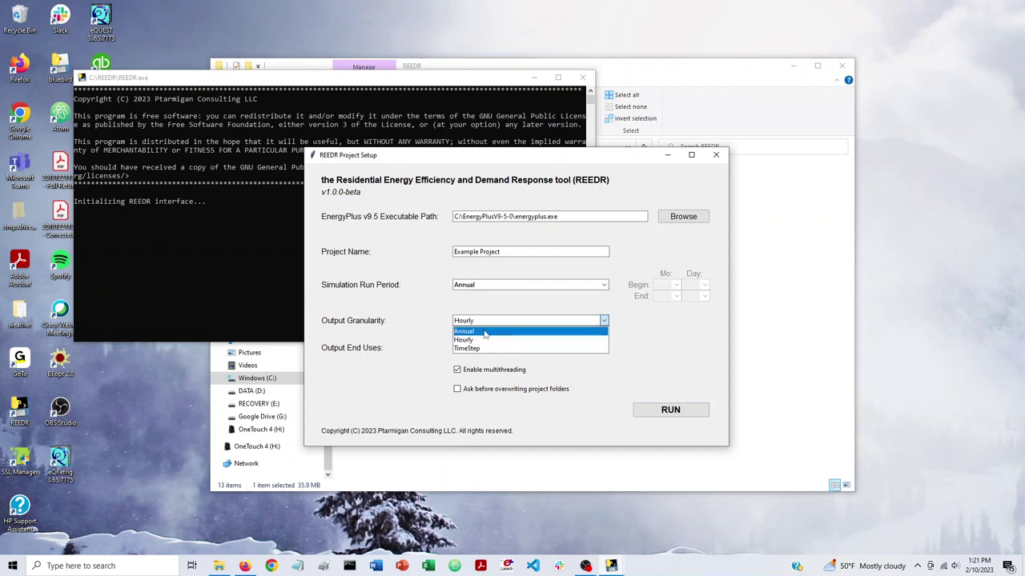
{"action": "left_click", "coordinate": [484, 332]}
{"action": "left_click", "coordinate": [484, 348]}
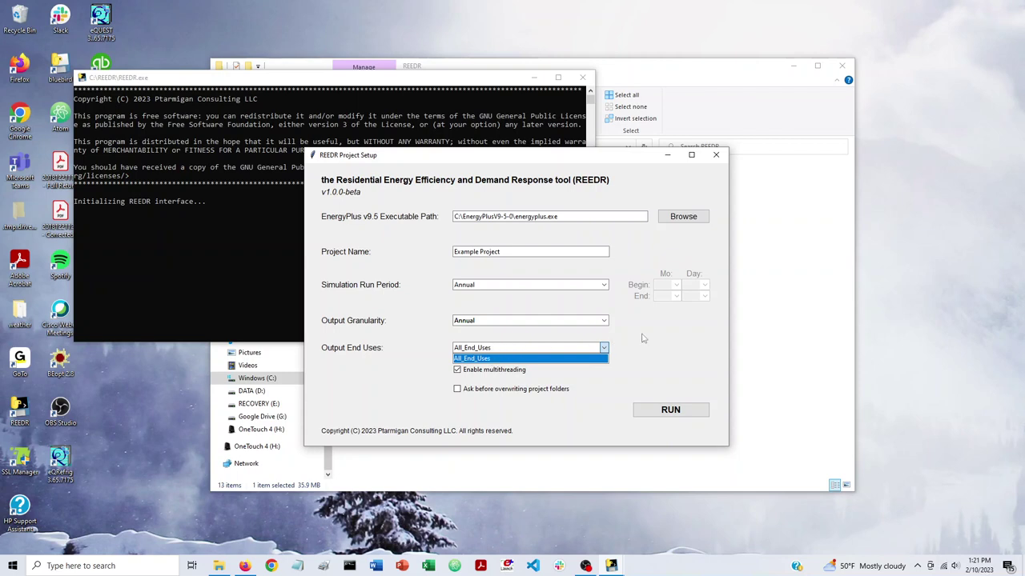
{"action": "left_click", "coordinate": [502, 299]}
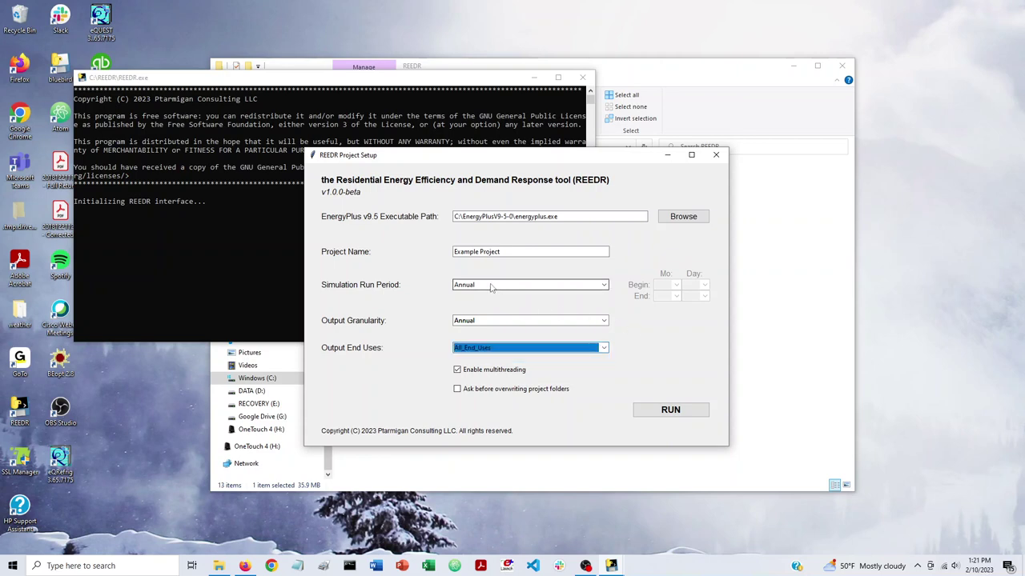
Step: Toggle the run period to Sub-Annual and back to Annual, keeping Hourly and All_End_Uses
{"action": "left_click", "coordinate": [491, 287]}
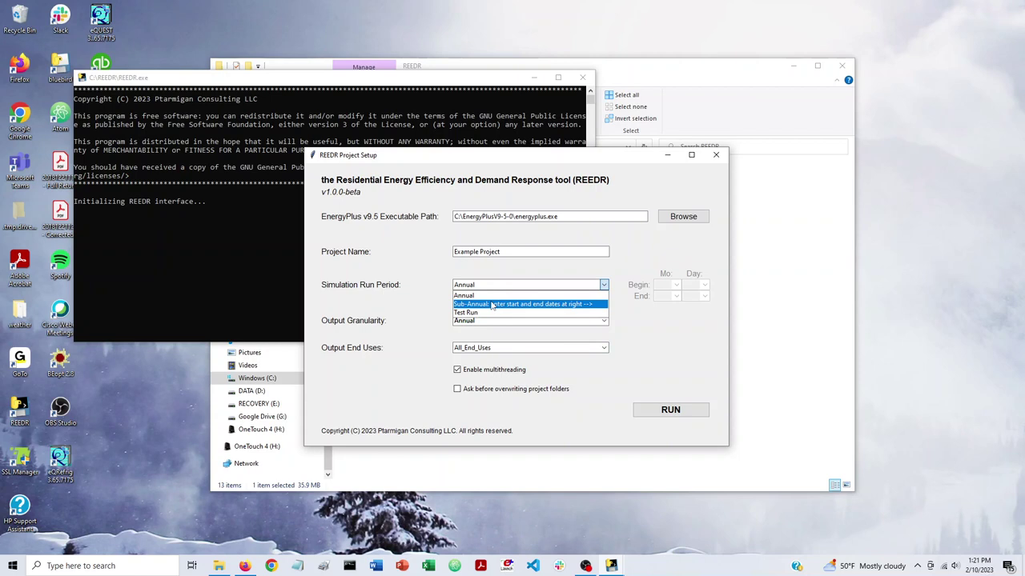
{"action": "left_click", "coordinate": [492, 305]}
{"action": "left_click", "coordinate": [491, 286]}
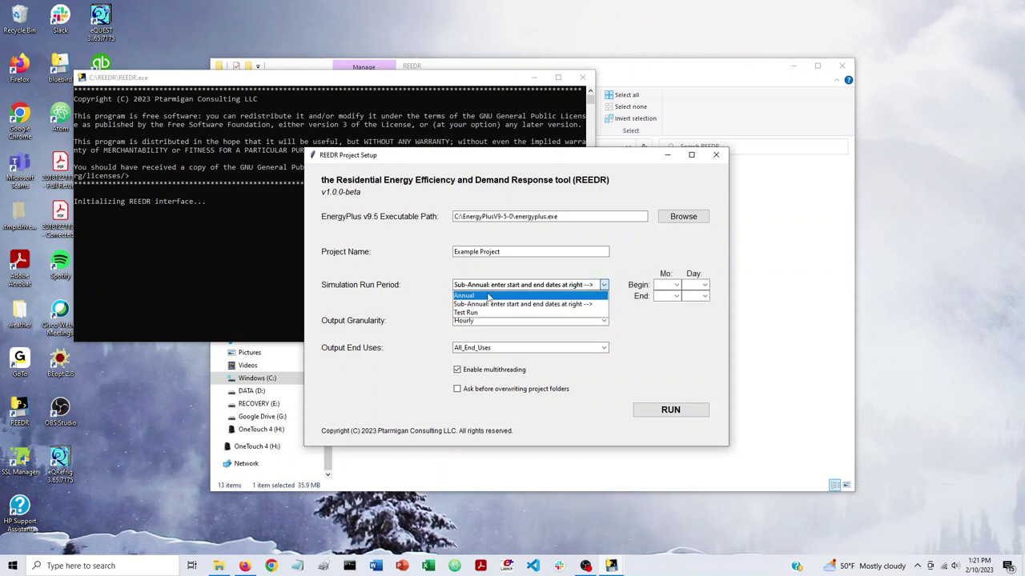
{"action": "left_click", "coordinate": [488, 296]}
{"action": "left_click", "coordinate": [480, 322]}
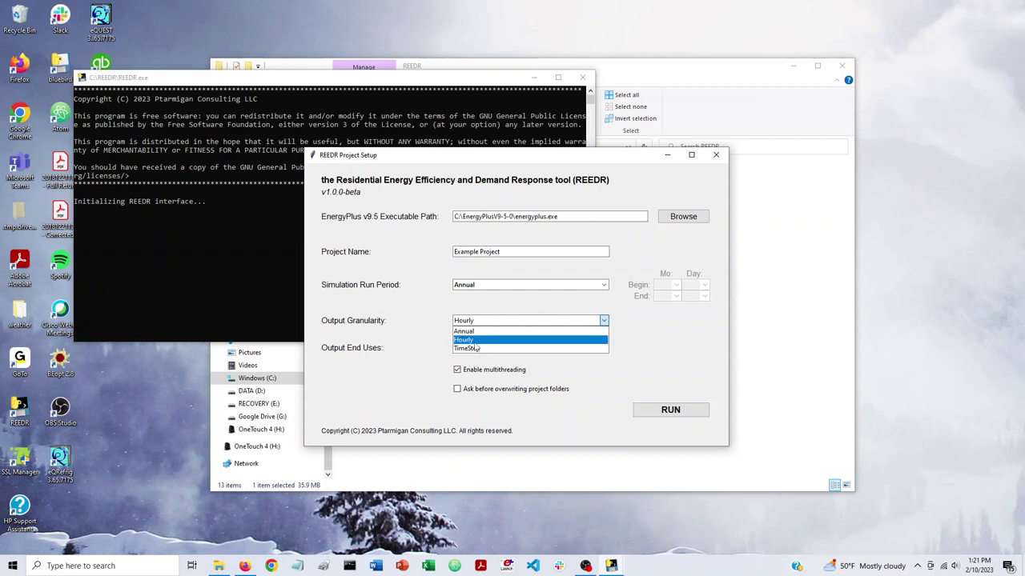
{"action": "left_click", "coordinate": [476, 341]}
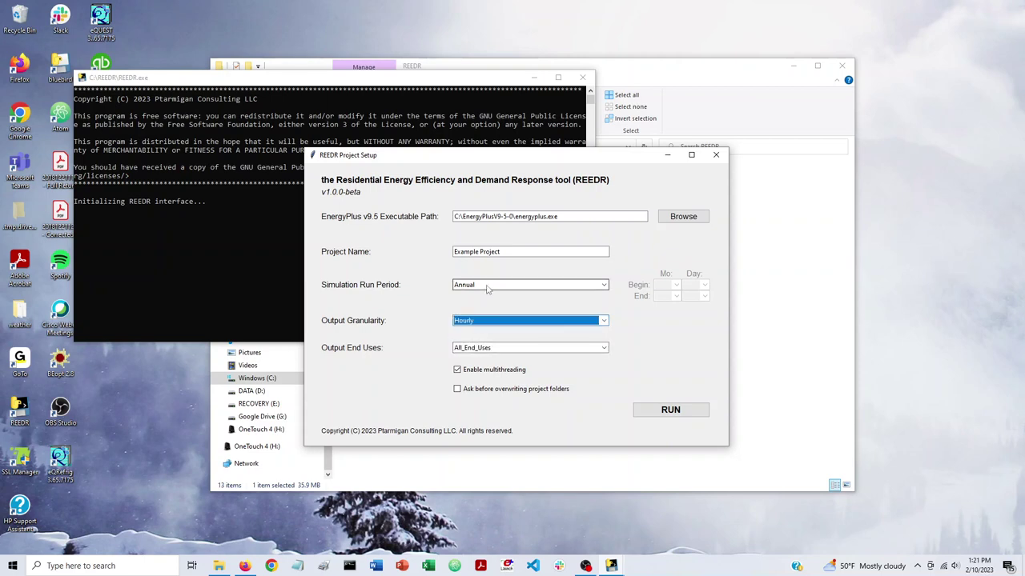
{"action": "left_click", "coordinate": [472, 348]}
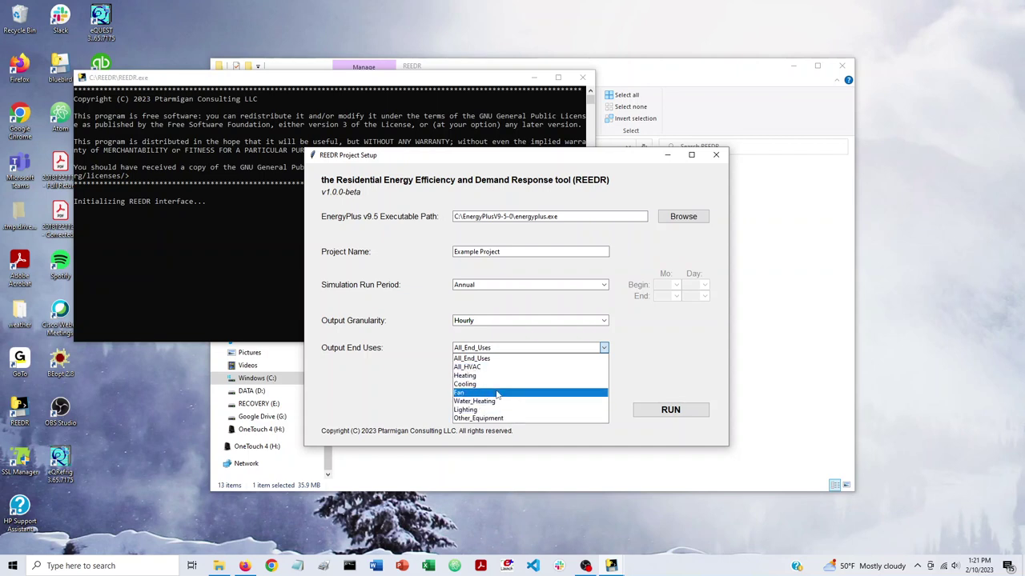
{"action": "left_click", "coordinate": [641, 361]}
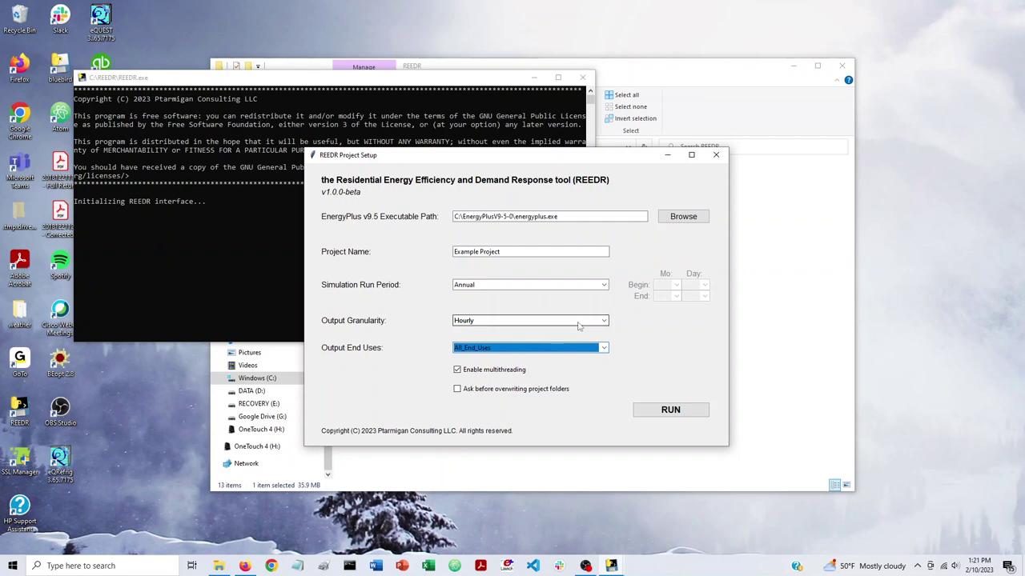
Step: Set the run period to Test Run and leave the overwrite-prompt checkbox unchecked after toggling it
{"action": "left_click", "coordinate": [473, 286]}
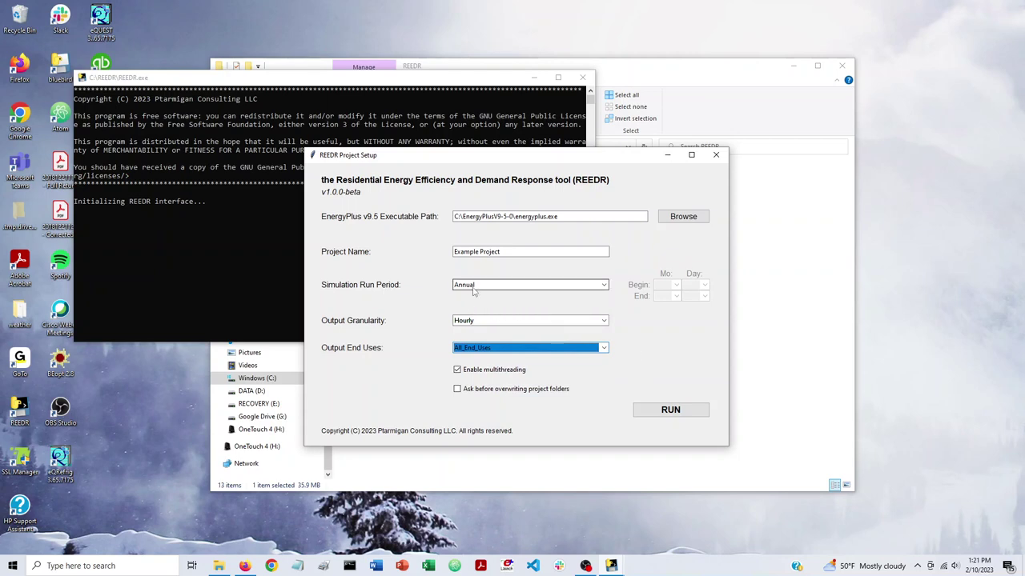
{"action": "left_click", "coordinate": [478, 313]}
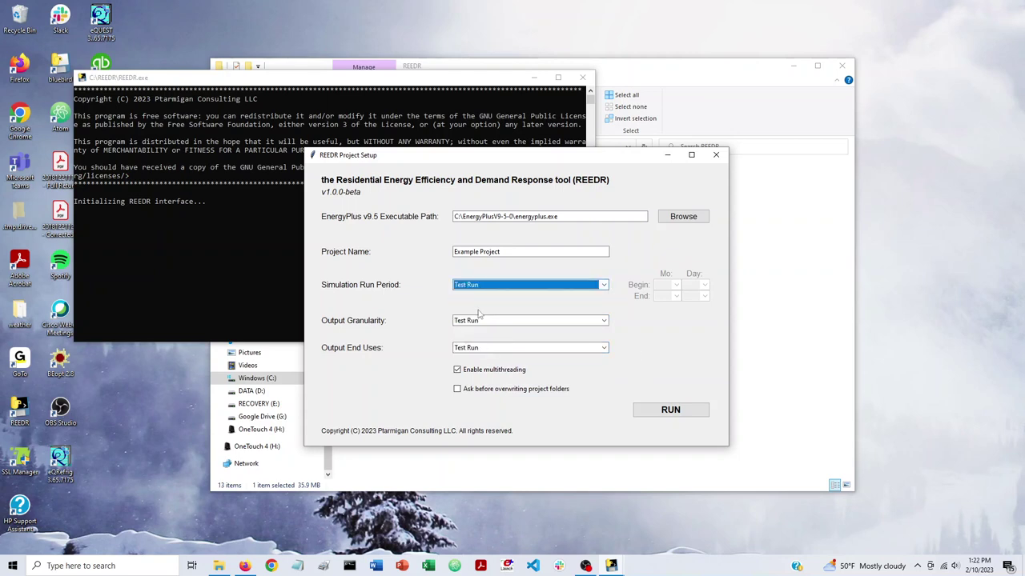
{"action": "left_click", "coordinate": [458, 390]}
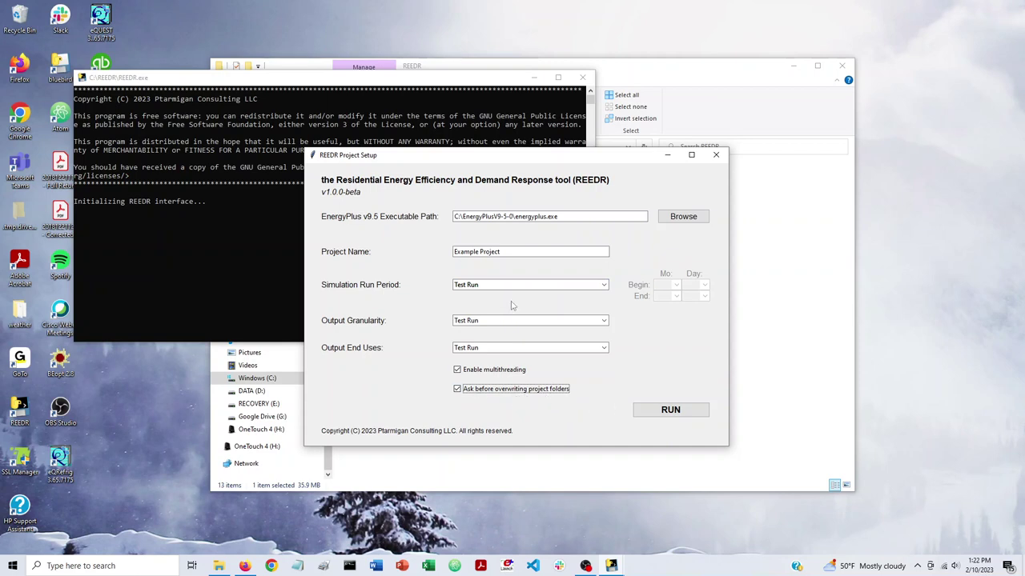
{"action": "left_click", "coordinate": [513, 251]}
{"action": "left_click", "coordinate": [457, 390]}
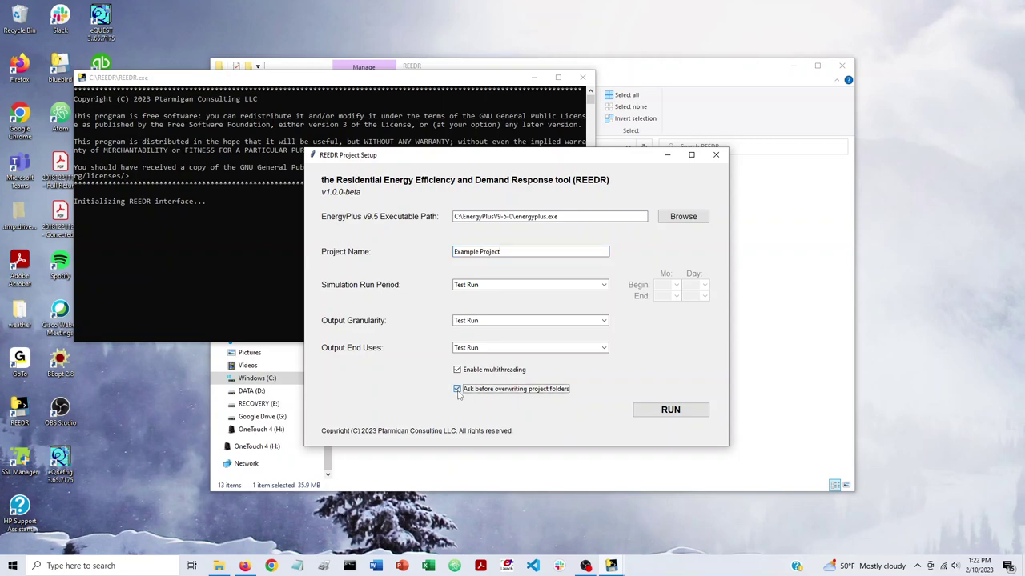
Step: Run the test simulation until the console shows 'REEDR run successful' for all four models, then close the console
{"action": "left_click", "coordinate": [652, 413]}
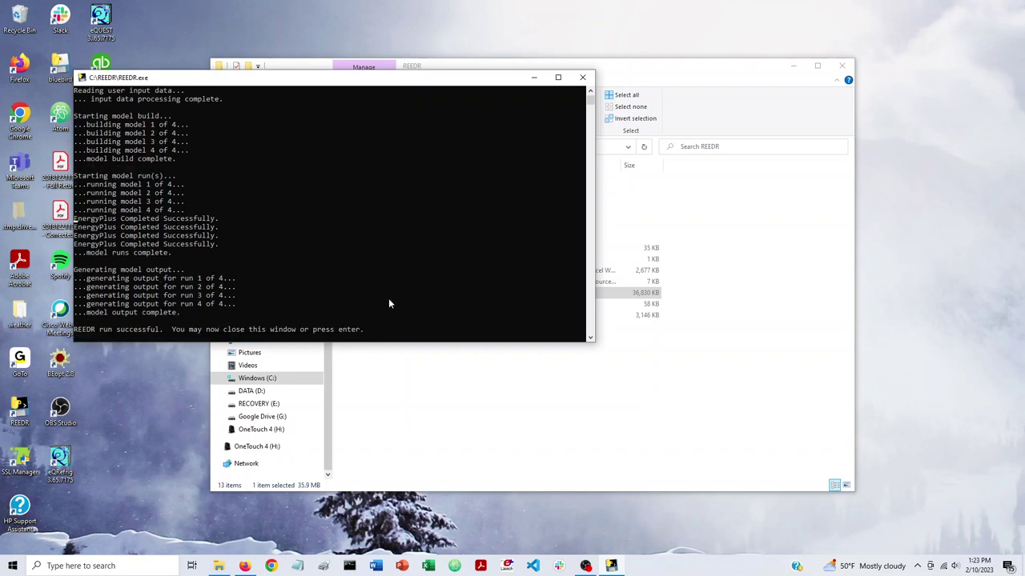
{"action": "key", "text": "Return"}
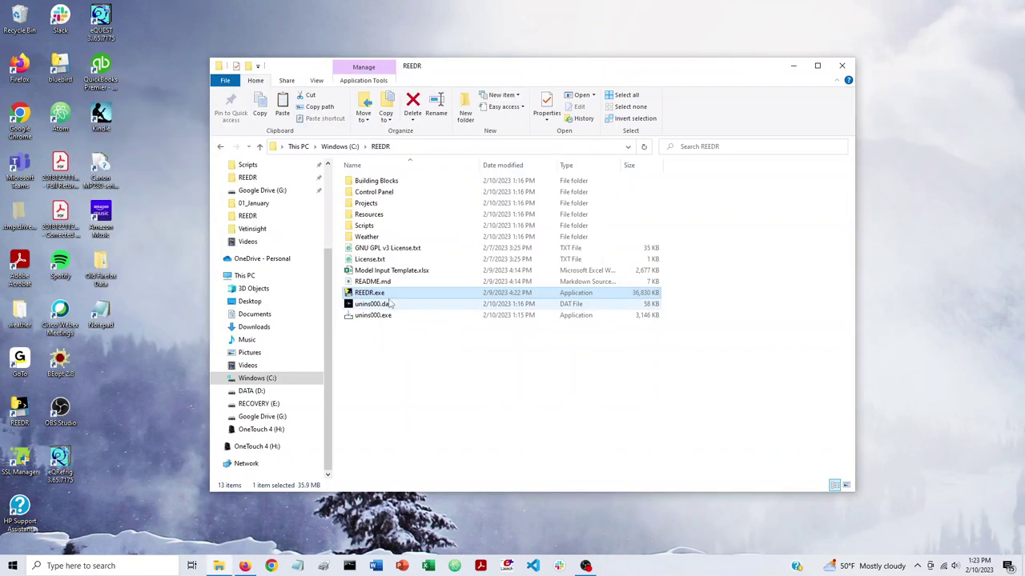
Step: Navigate into Projects\Example Project to see the per-model result folders
{"action": "left_click", "coordinate": [410, 393]}
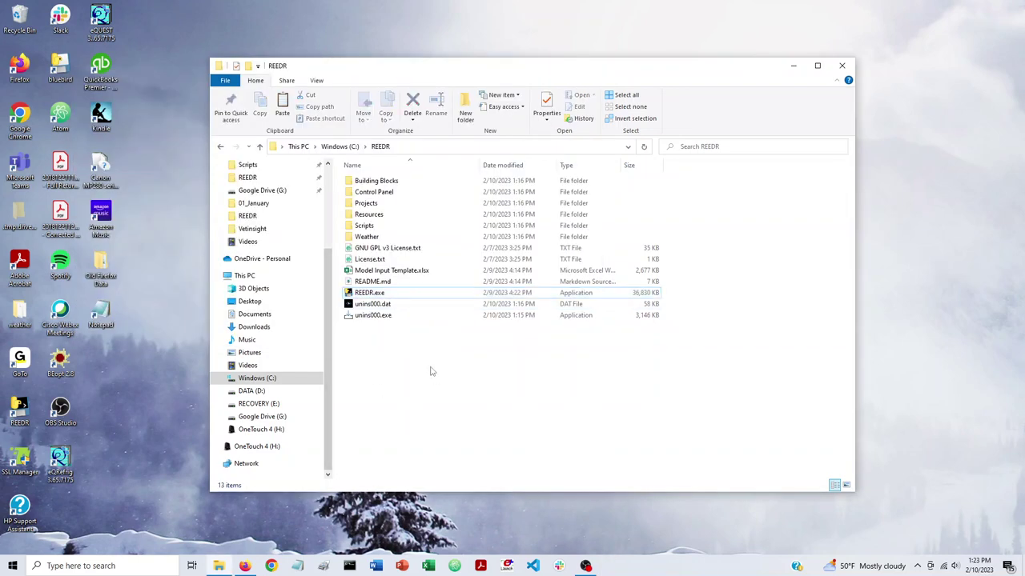
{"action": "double_click", "coordinate": [392, 207]}
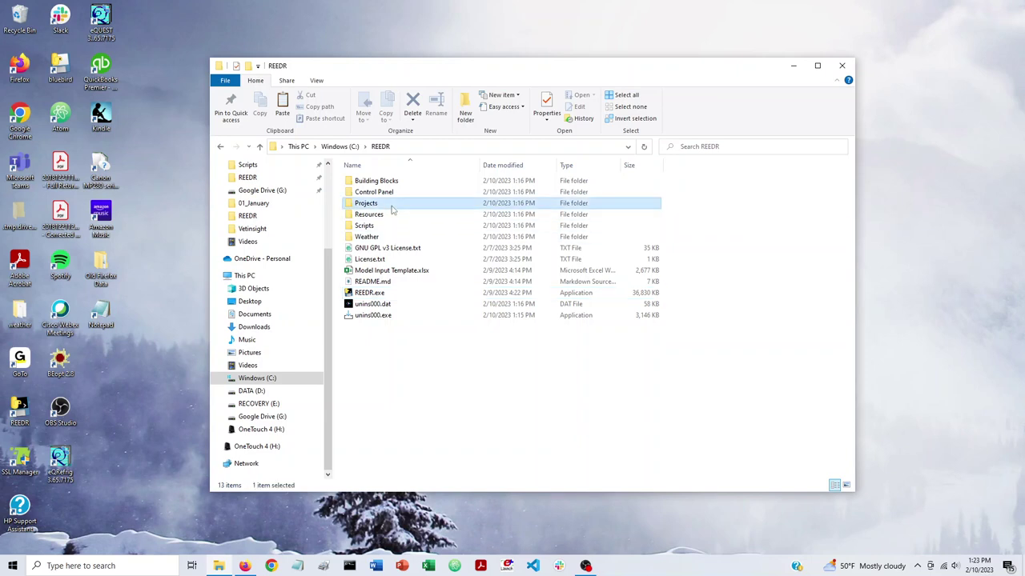
{"action": "mouse_move", "coordinate": [405, 195]}
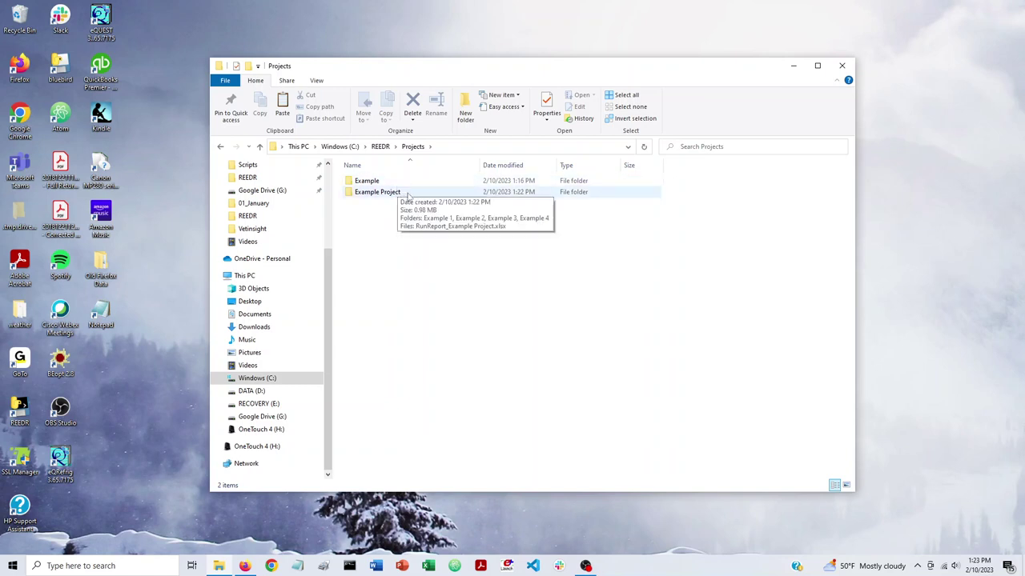
{"action": "double_click", "coordinate": [407, 196]}
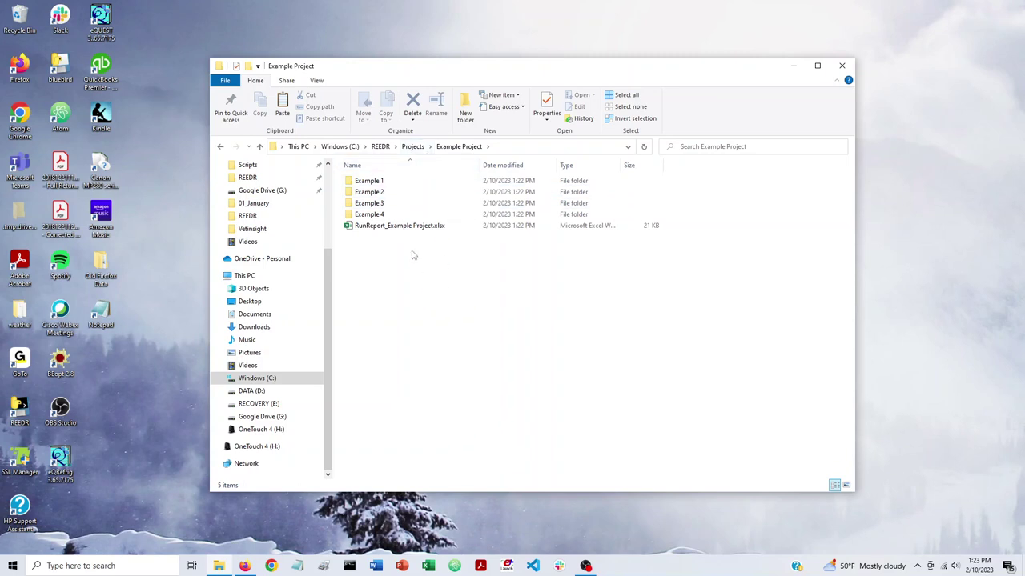
Step: Open the Example 1 folder showing eplusout.csv, eplusout.err and Example 1.idf
{"action": "left_click", "coordinate": [398, 184]}
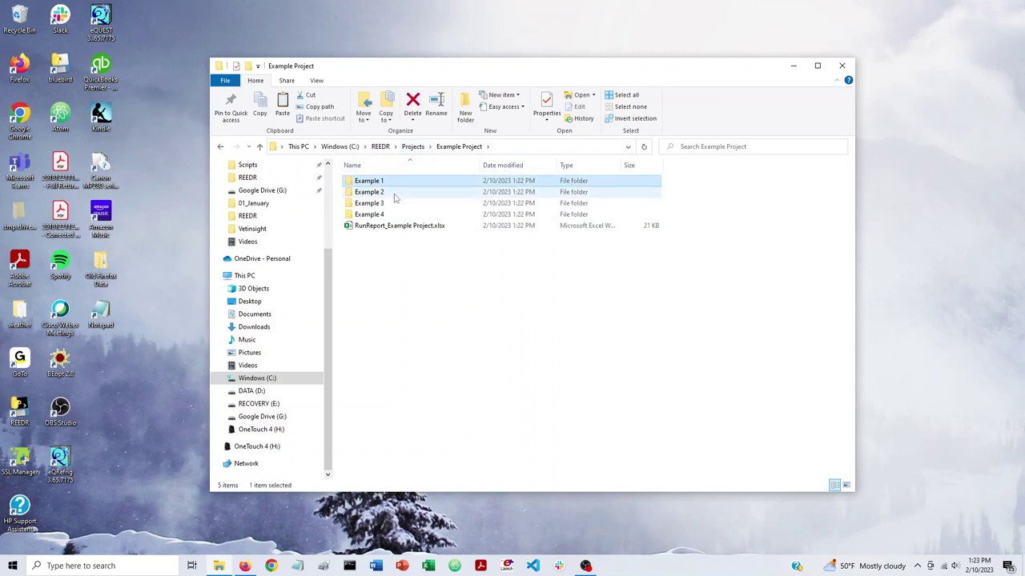
{"action": "left_click", "coordinate": [393, 193]}
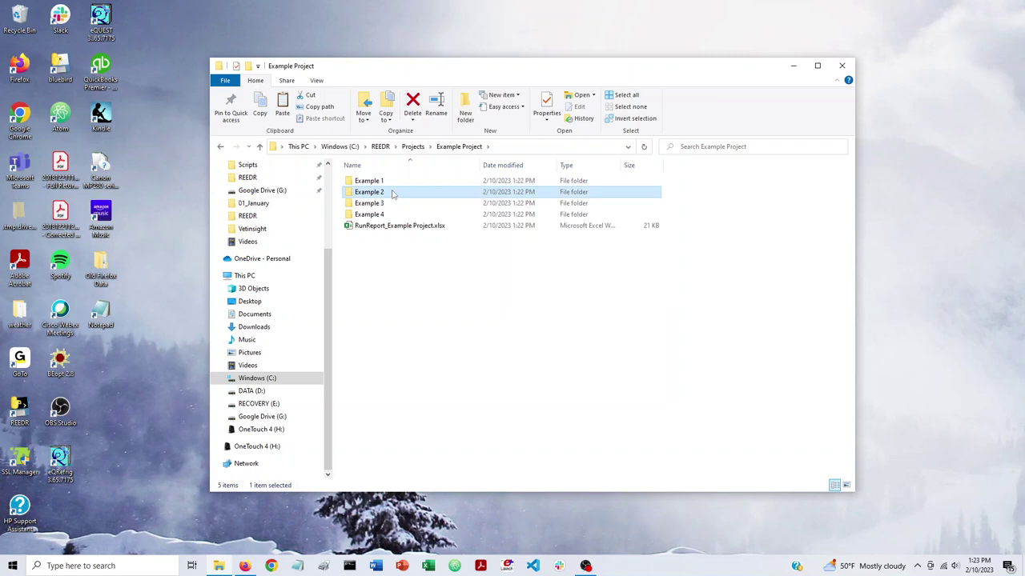
{"action": "left_click", "coordinate": [392, 184]}
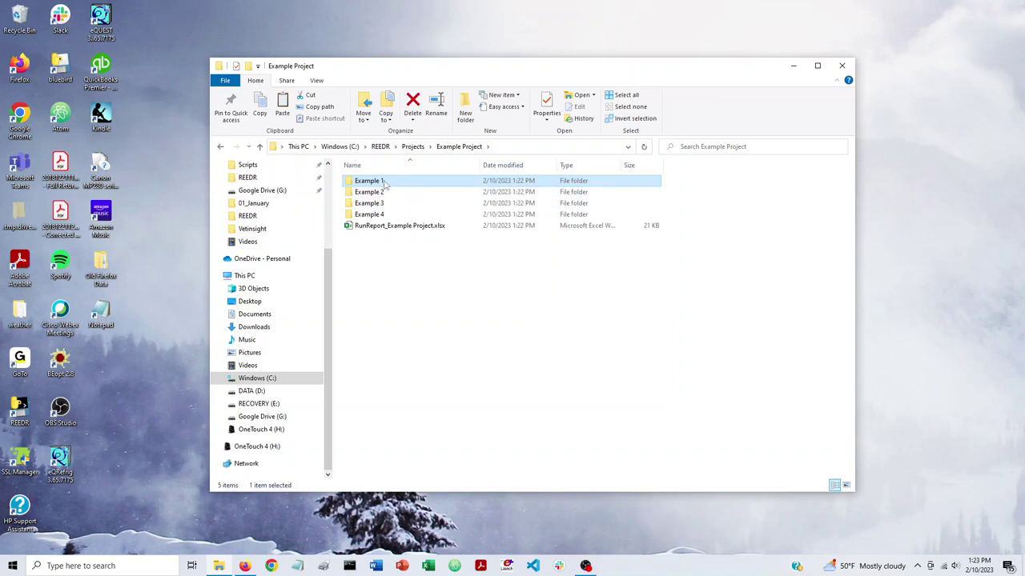
{"action": "double_click", "coordinate": [385, 185]}
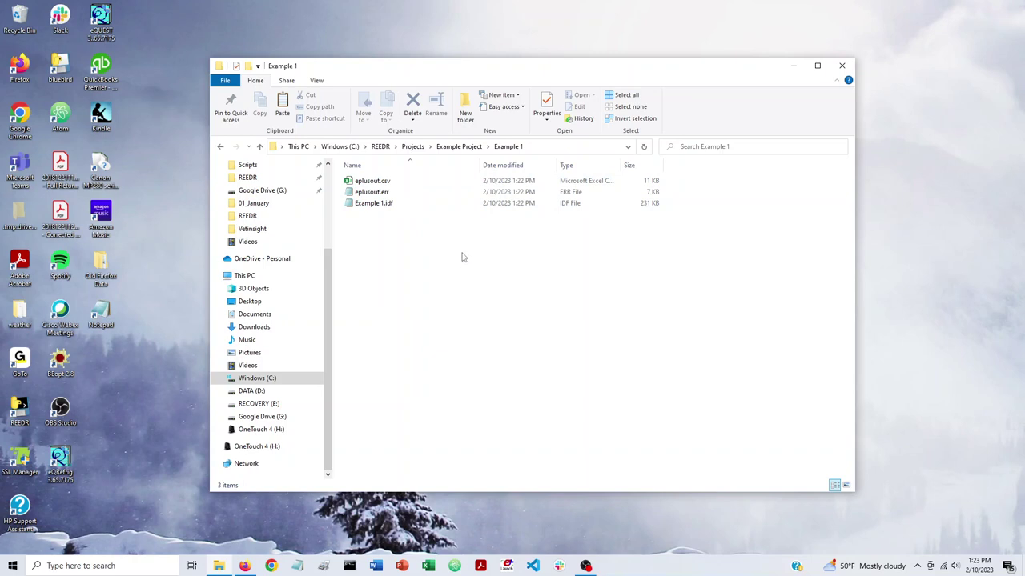
{"action": "left_click", "coordinate": [460, 148]}
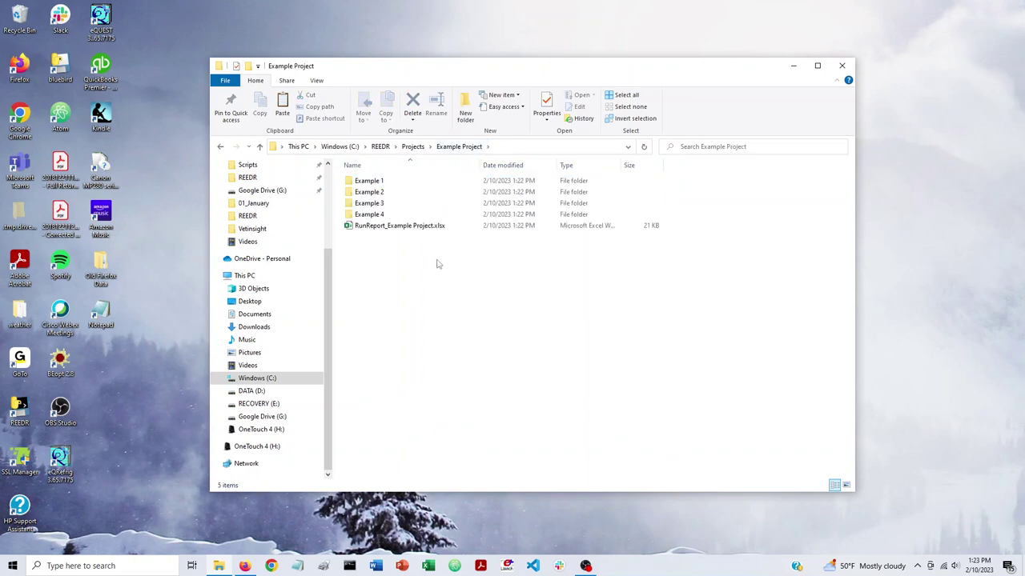